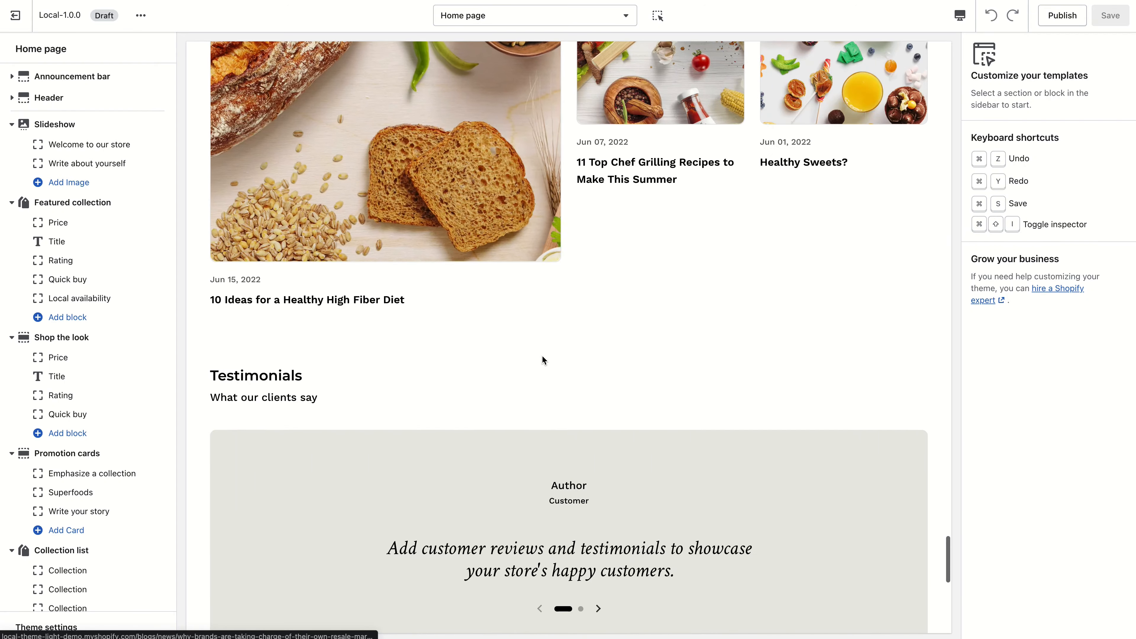
# Set the headings font family to Serif in the typography section of the theme settings.
pyautogui.scroll(20, 541, 355)
pyautogui.scroll(8, 539, 359)
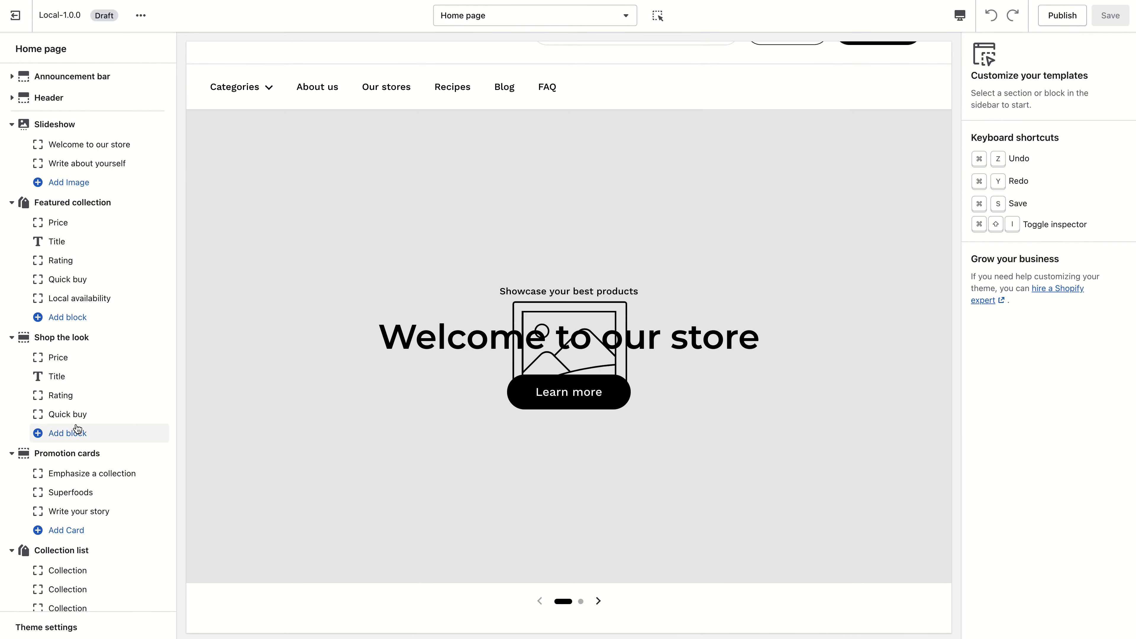
pyautogui.scroll(-5, 78, 448)
pyautogui.click(69, 624)
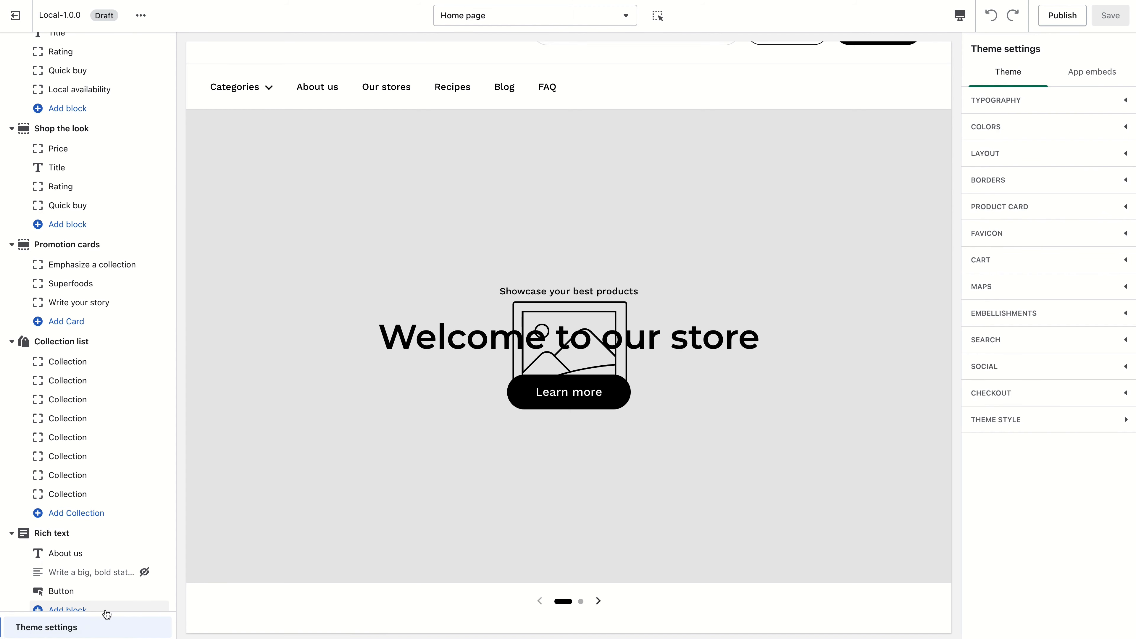
pyautogui.click(1008, 101)
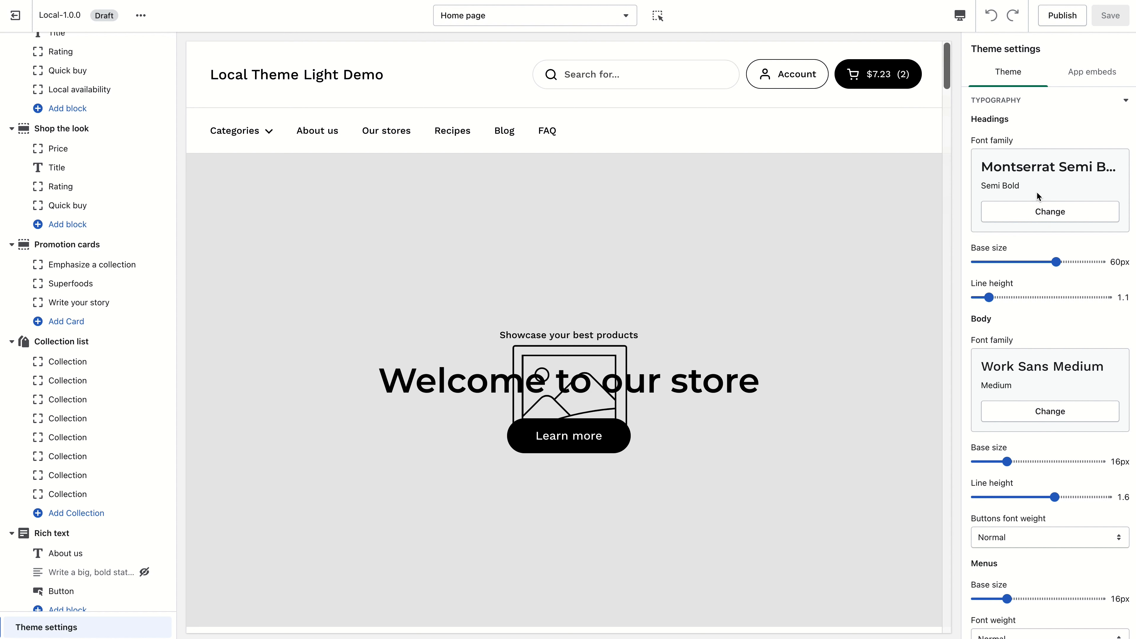
pyautogui.click(1052, 212)
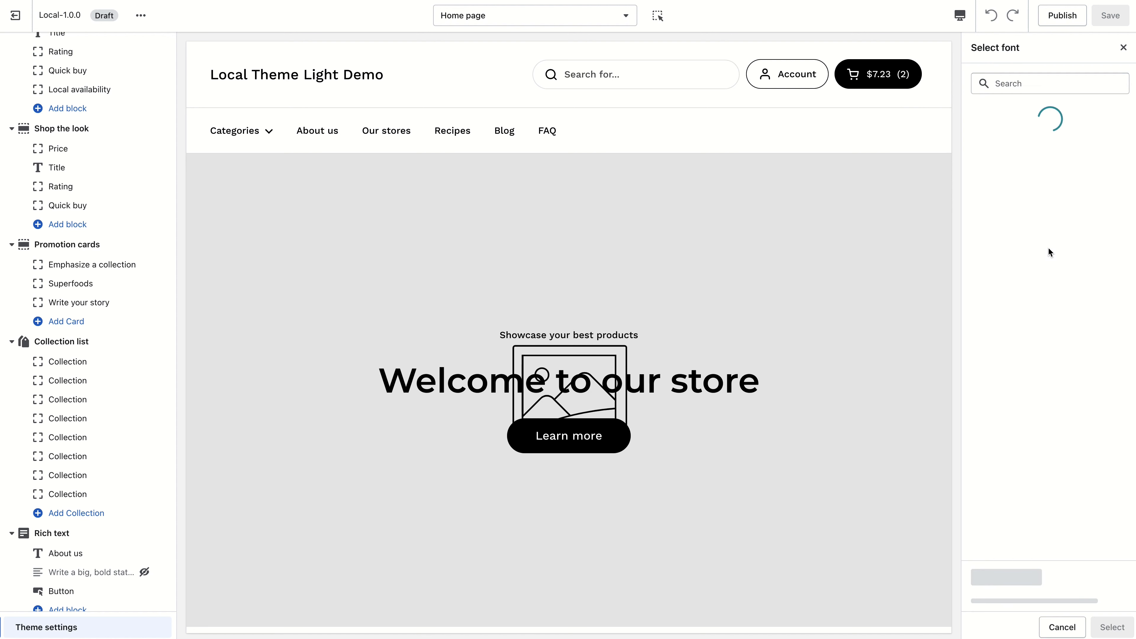
pyautogui.click(1004, 200)
# Set the body font family to Sans-serif in the typography settings.
pyautogui.click(1044, 409)
pyautogui.scroll(-1, 1021, 414)
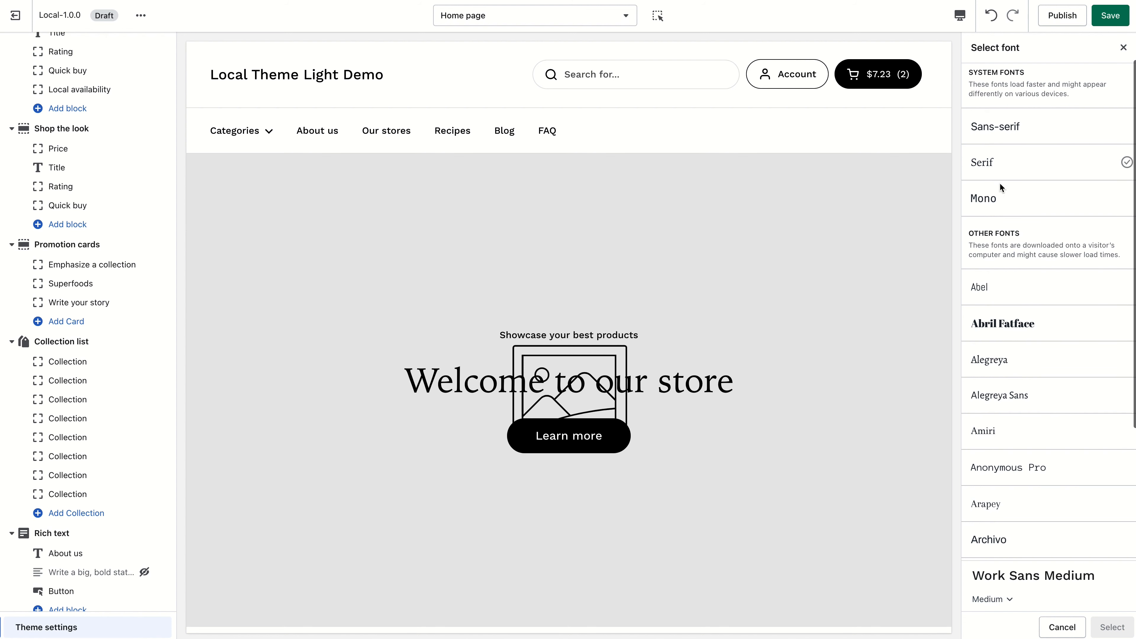
pyautogui.click(1000, 136)
pyautogui.click(1112, 627)
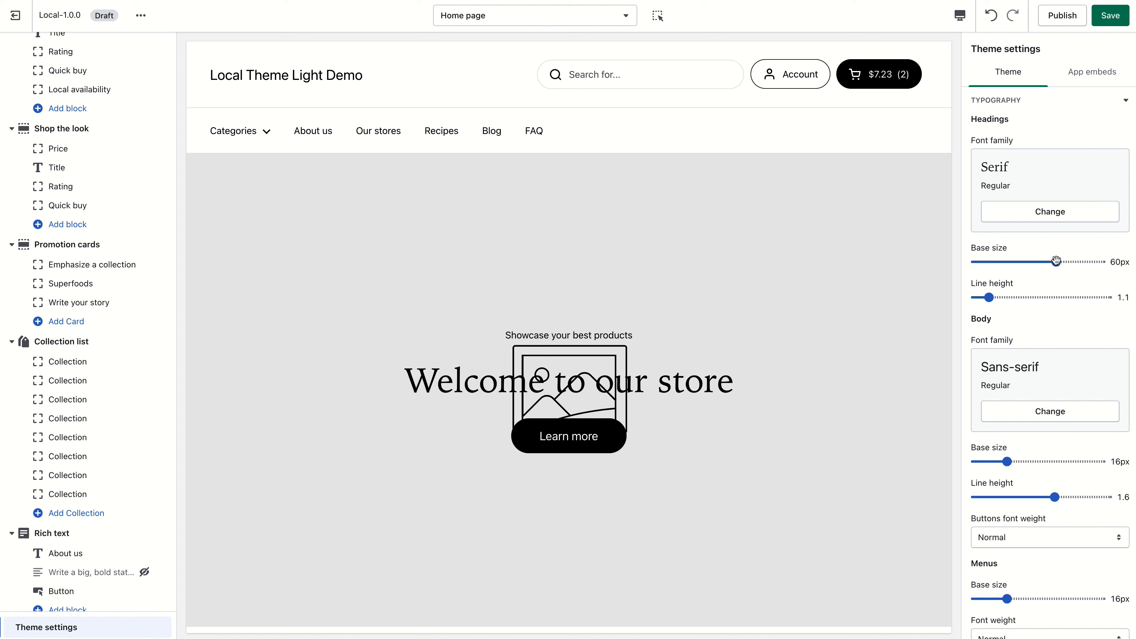
# Set the headings base size to 63px and the buttons font weight to Bolder.
pyautogui.moveTo(1055, 261); pyautogui.dragTo(1005, 261)
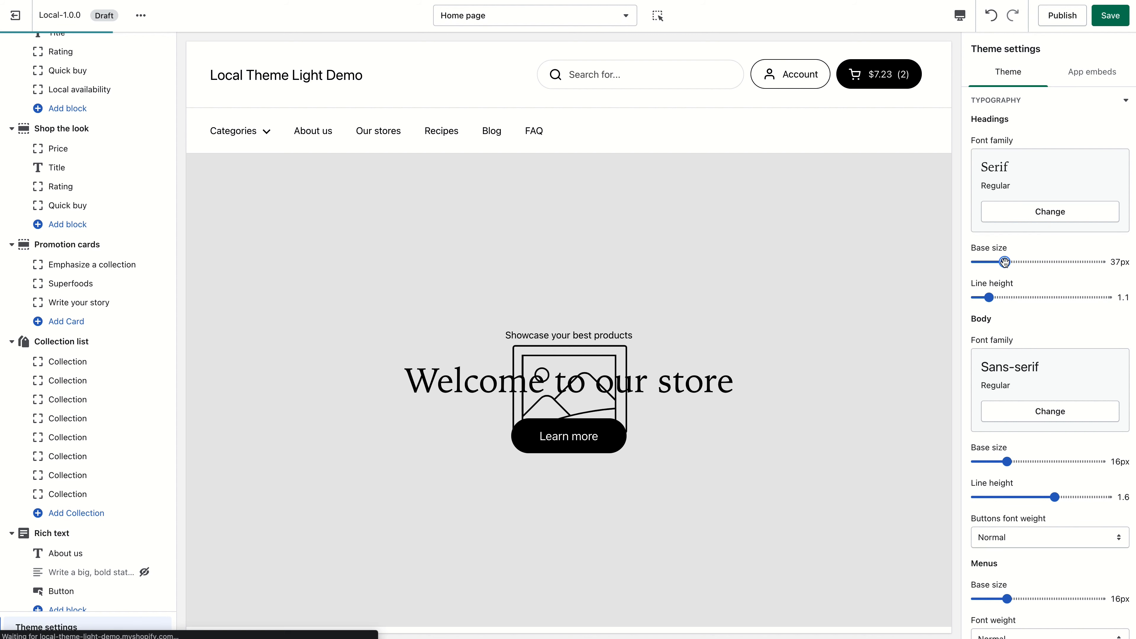
pyautogui.moveTo(1005, 262); pyautogui.dragTo(1062, 262)
pyautogui.scroll(-1, 1042, 297)
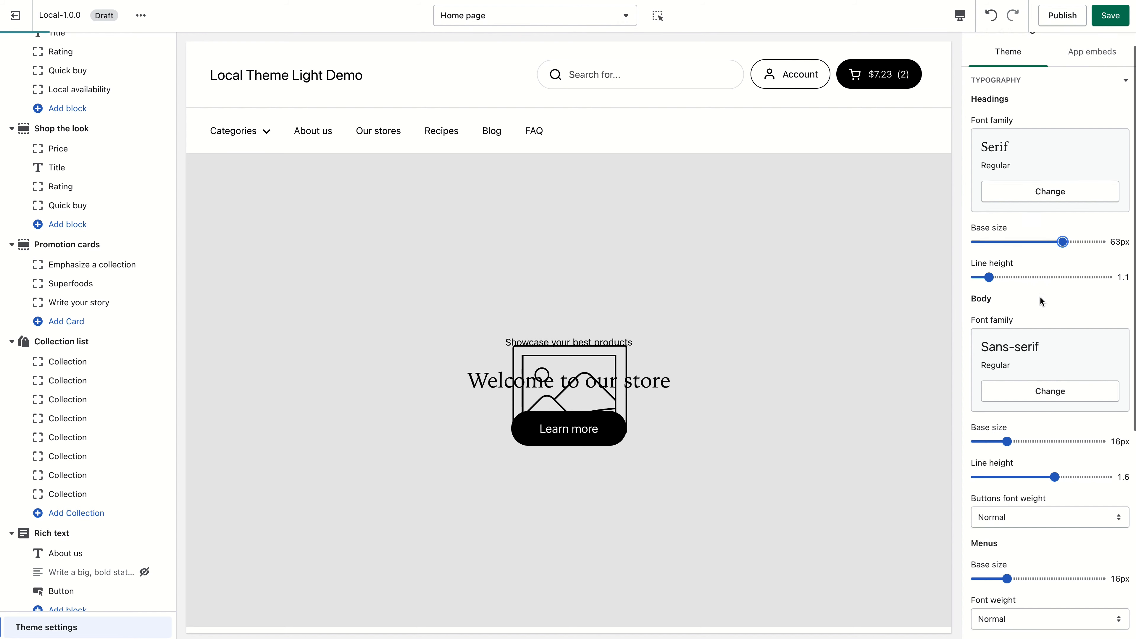
pyautogui.scroll(-10, 859, 322)
pyautogui.scroll(-5, 1010, 354)
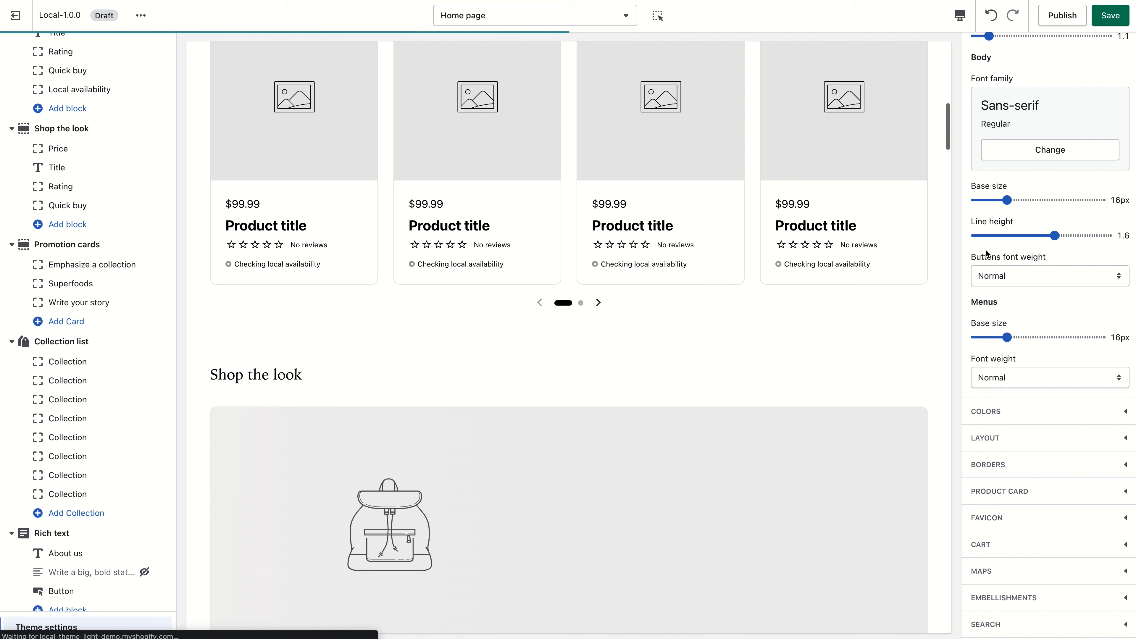
pyautogui.click(1021, 275)
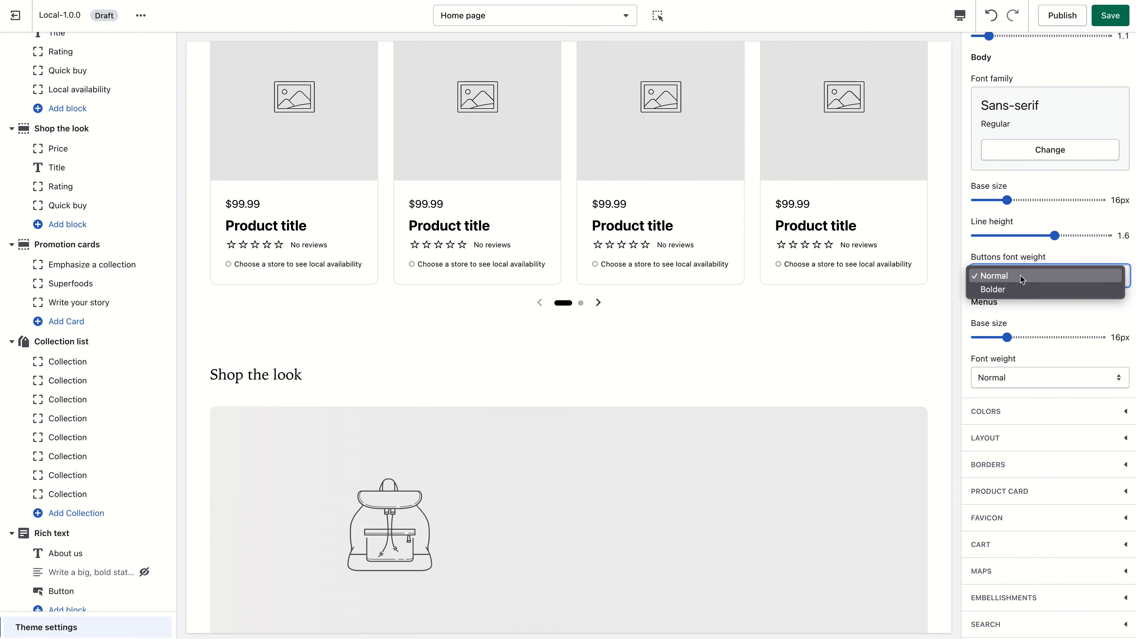
pyautogui.click(1020, 285)
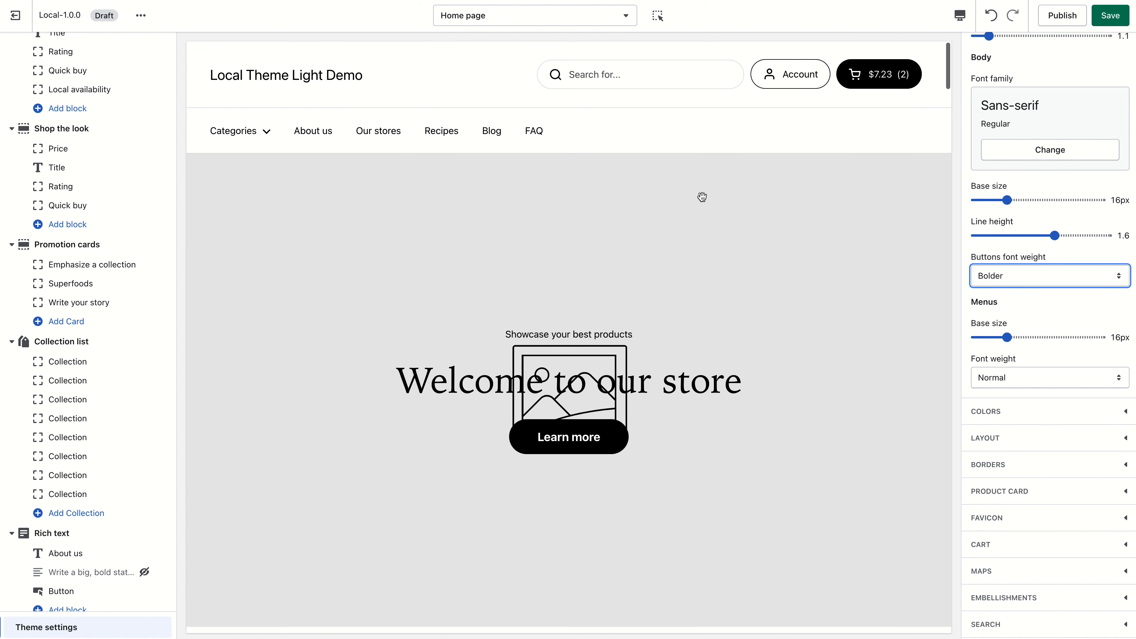
# Set the menus base size to 19px and the menus font weight to Bolder.
pyautogui.moveTo(1007, 337); pyautogui.dragTo(1030, 337)
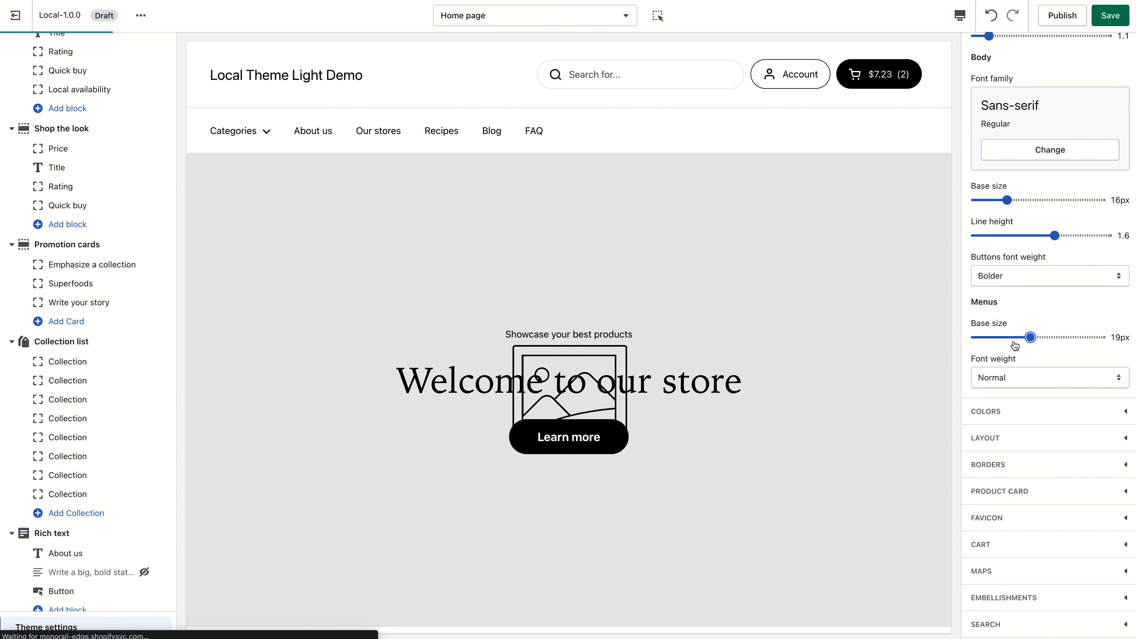
pyautogui.click(1029, 380)
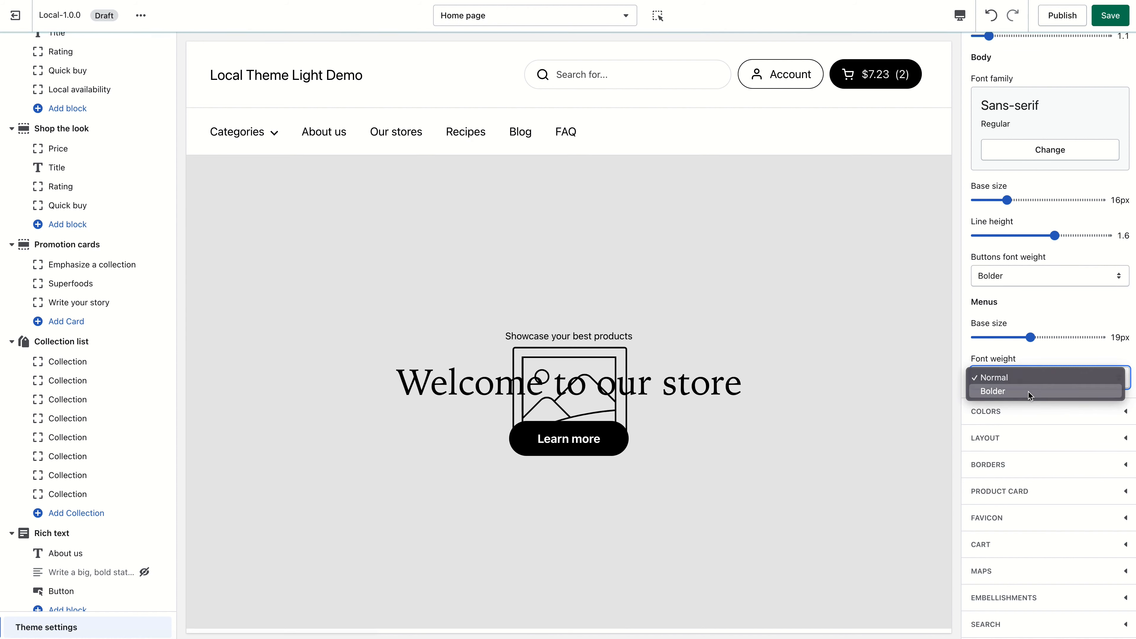
pyautogui.click(1028, 392)
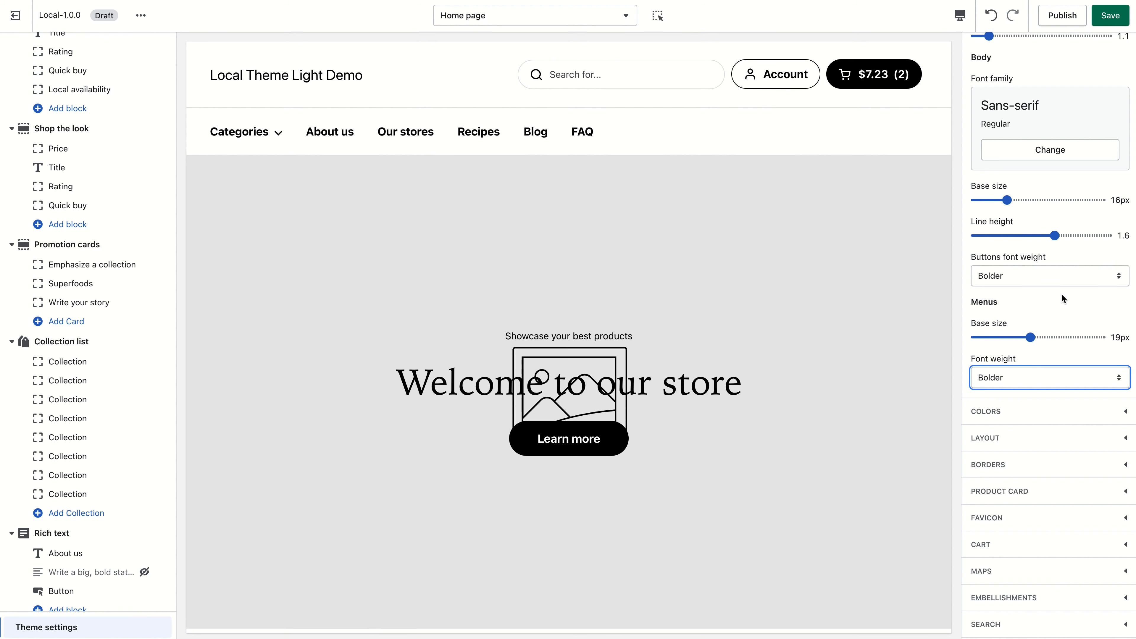
# Set the header background color to dark brown #3E3333 in the theme's color settings.
pyautogui.scroll(-1, 1061, 297)
pyautogui.scroll(-2, 836, 286)
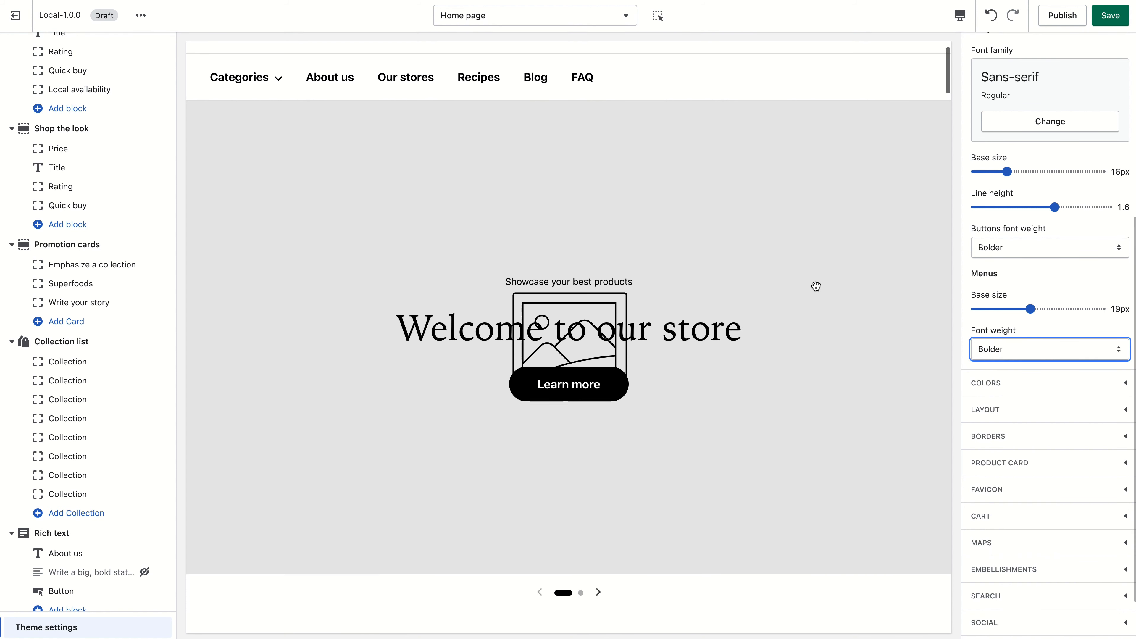
pyautogui.scroll(-2, 847, 289)
pyautogui.click(987, 382)
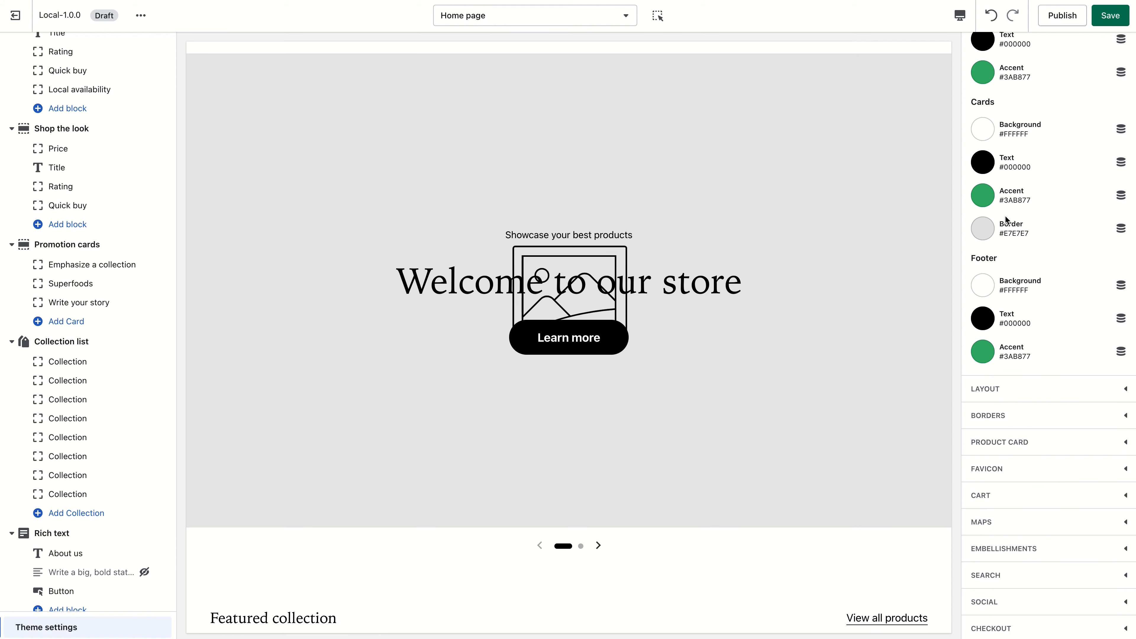
pyautogui.scroll(3, 1002, 215)
pyautogui.scroll(5, 998, 215)
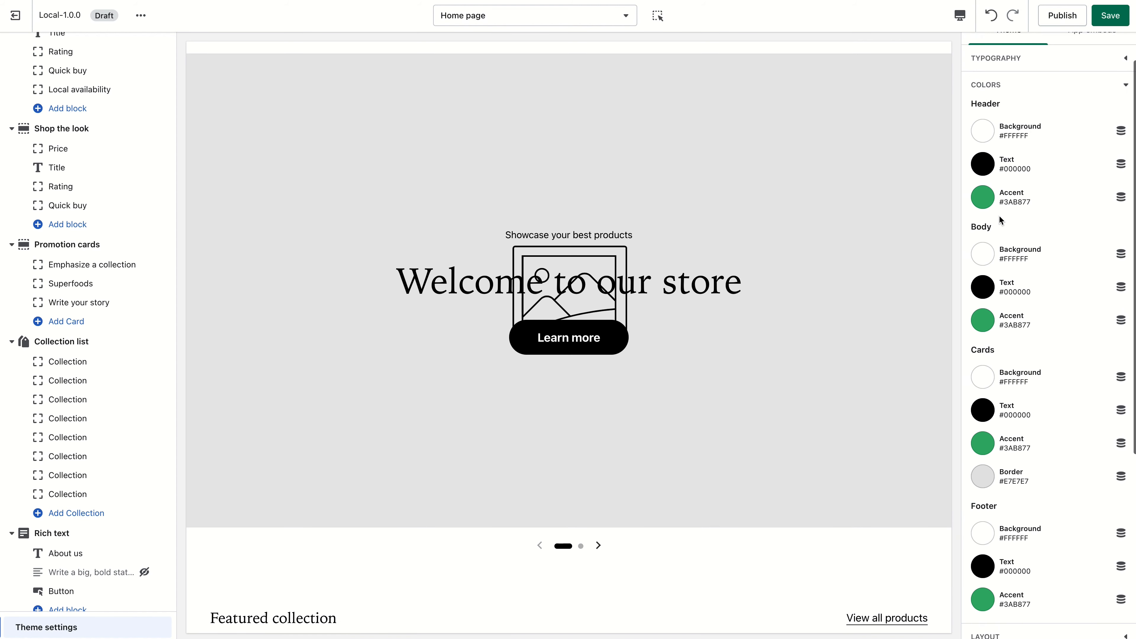
pyautogui.scroll(3, 856, 346)
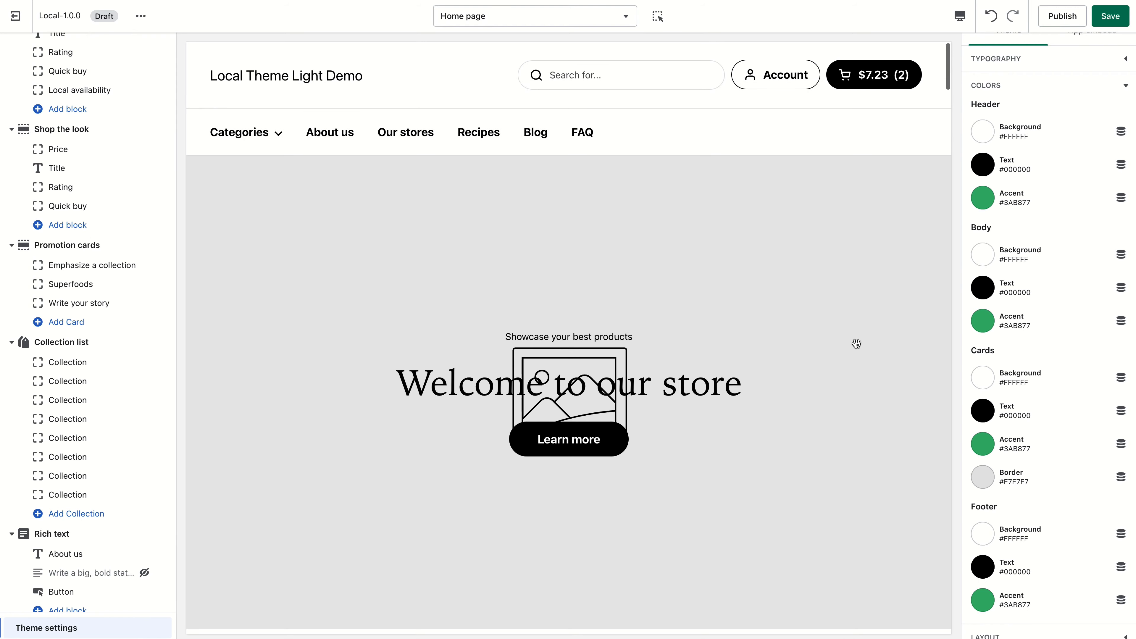
pyautogui.click(984, 132)
pyautogui.moveTo(1037, 195); pyautogui.dragTo(993, 223)
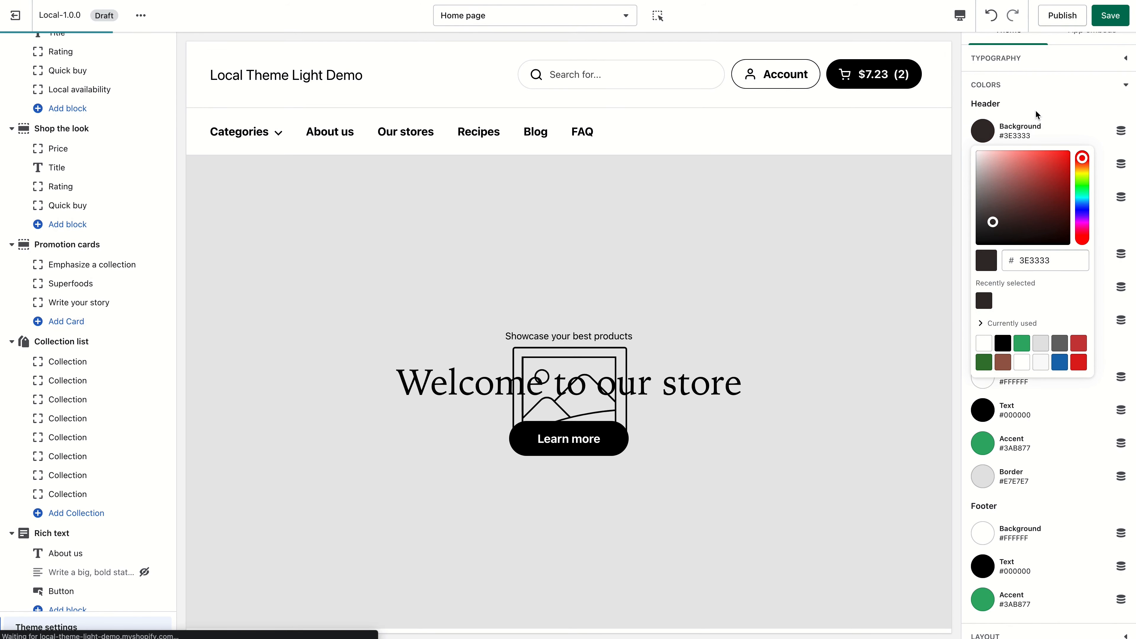
pyautogui.click(1009, 147)
# Set the header text color to light gray #F2F2F2.
pyautogui.click(985, 166)
pyautogui.click(973, 193)
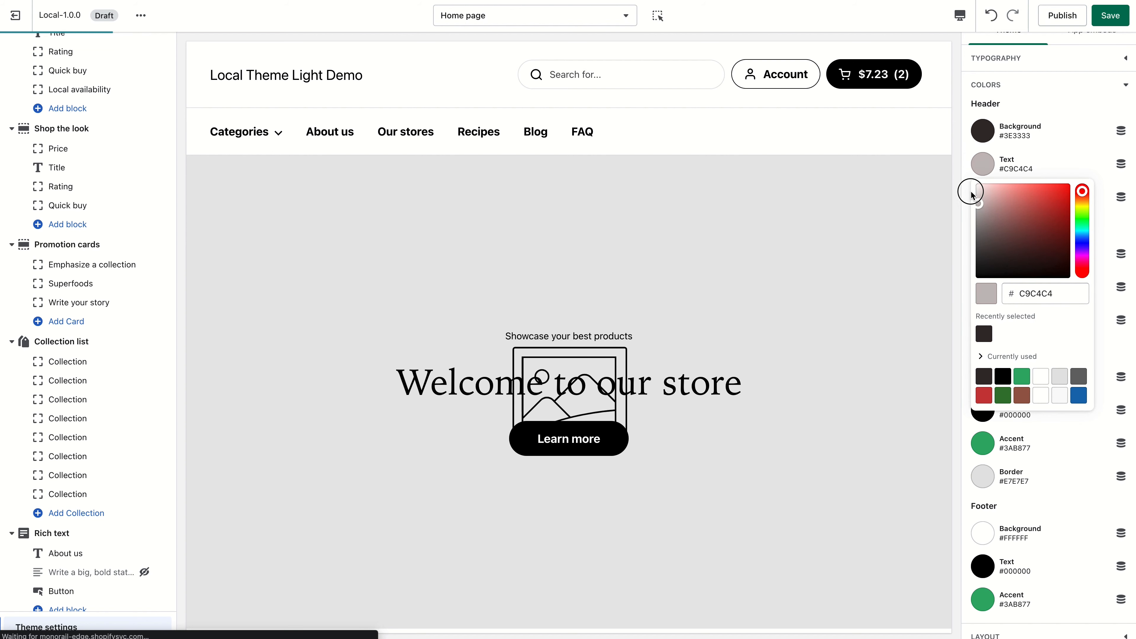
pyautogui.click(1027, 104)
# Set the header accent color to orange #D97938.
pyautogui.click(982, 197)
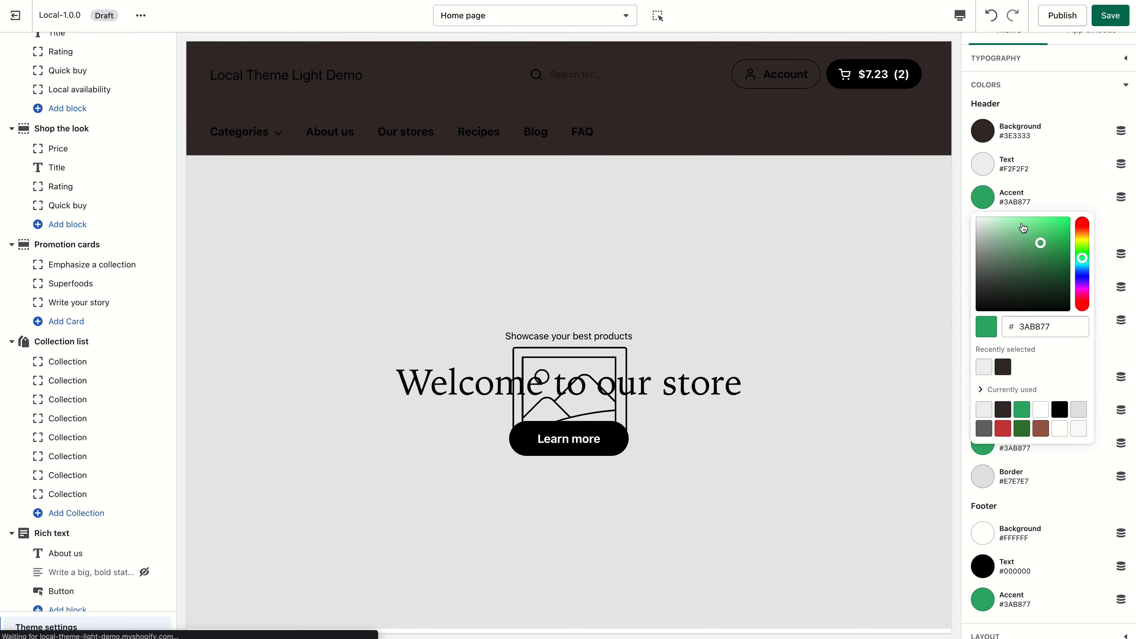
pyautogui.click(1082, 228)
pyautogui.click(1045, 231)
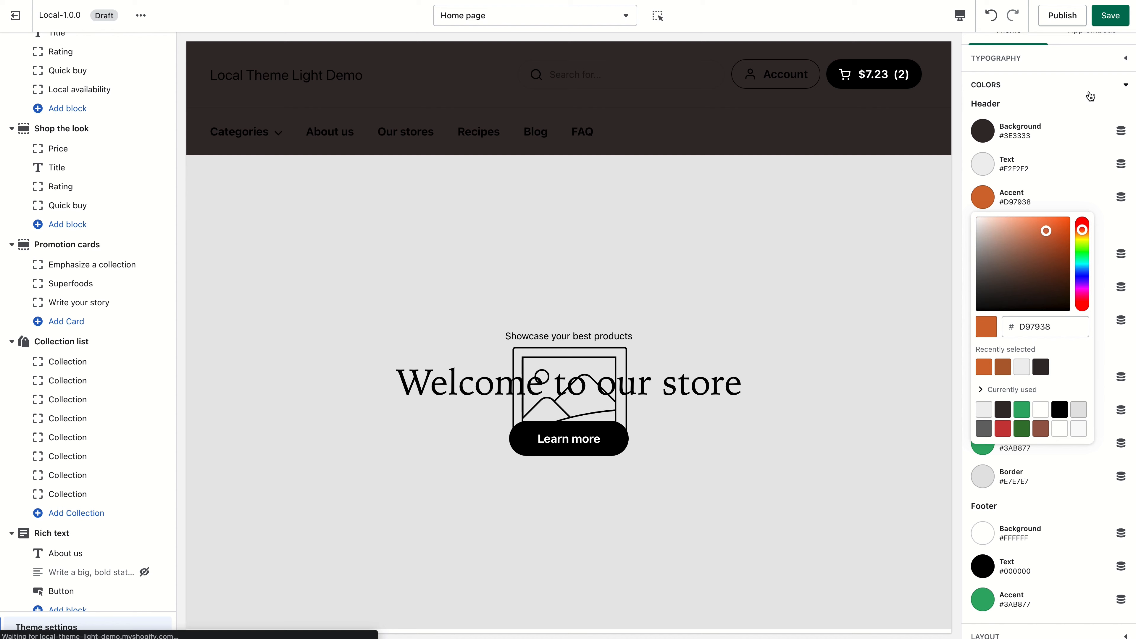
pyautogui.click(1075, 101)
pyautogui.scroll(1, 1051, 109)
pyautogui.scroll(1, 1050, 109)
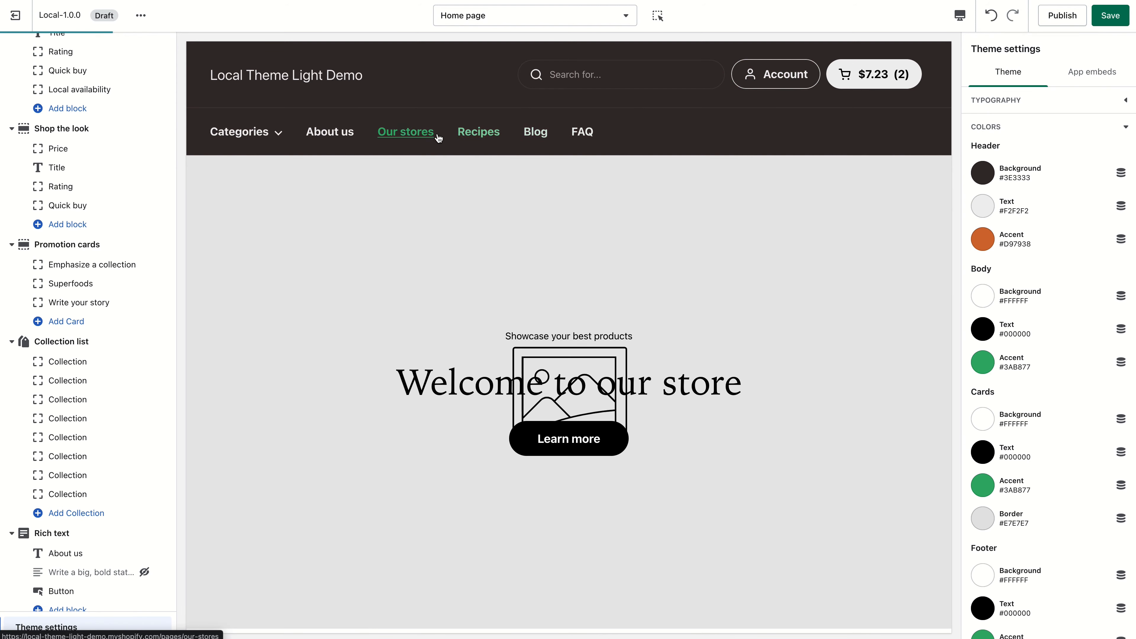
# Set the body background color to gray #9E9E9E.
pyautogui.scroll(-10, 796, 269)
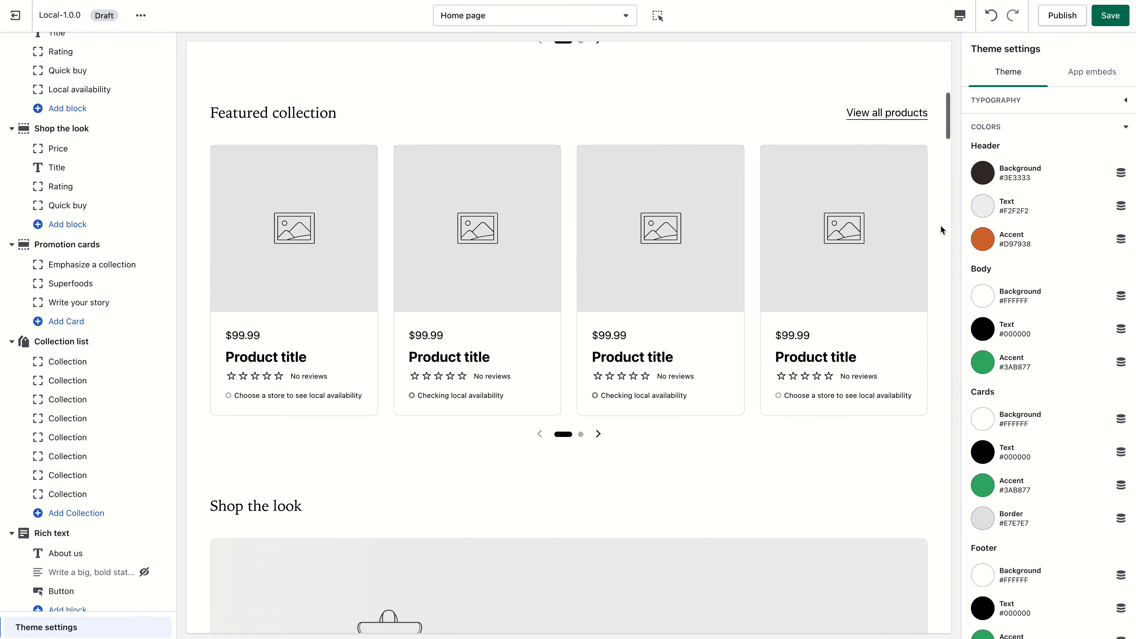
pyautogui.click(982, 295)
pyautogui.moveTo(1056, 85); pyautogui.dragTo(976, 96)
pyautogui.click(999, 289)
# Set the body text color to dark red #410000.
pyautogui.click(988, 324)
pyautogui.moveTo(1000, 168); pyautogui.dragTo(1073, 158)
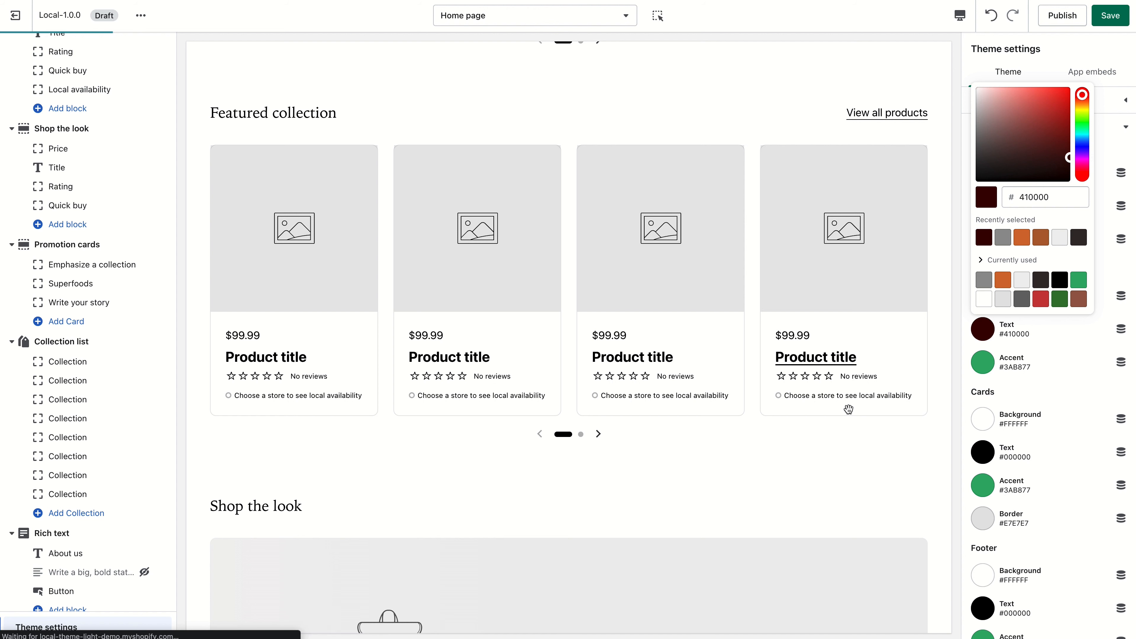
pyautogui.click(872, 462)
# Examine the body colors in the home page preview across the featured collection, shop the look and promotion cards sections.
pyautogui.scroll(1, 509, 160)
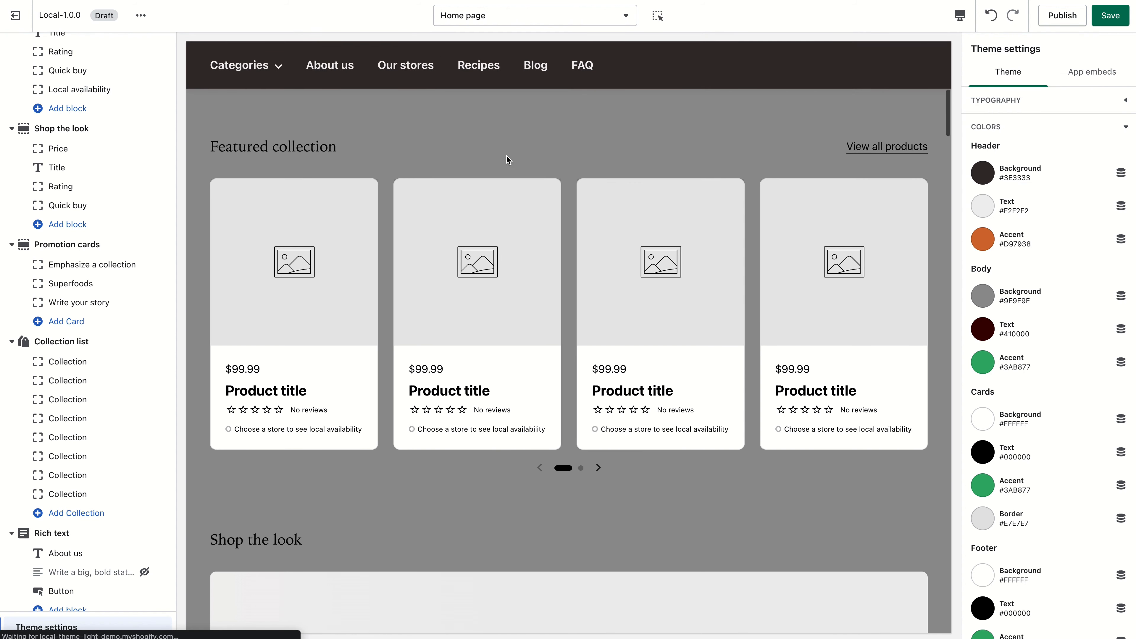
pyautogui.scroll(-1, 665, 307)
pyautogui.scroll(-1, 1017, 388)
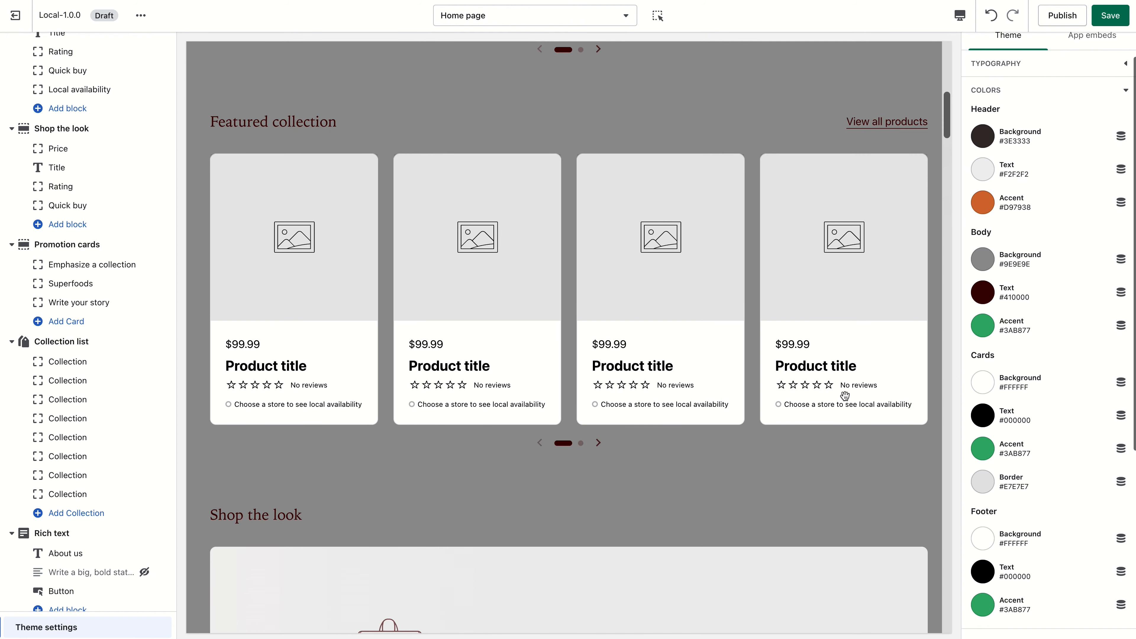
pyautogui.scroll(-2, 839, 389)
pyautogui.scroll(-3, 805, 331)
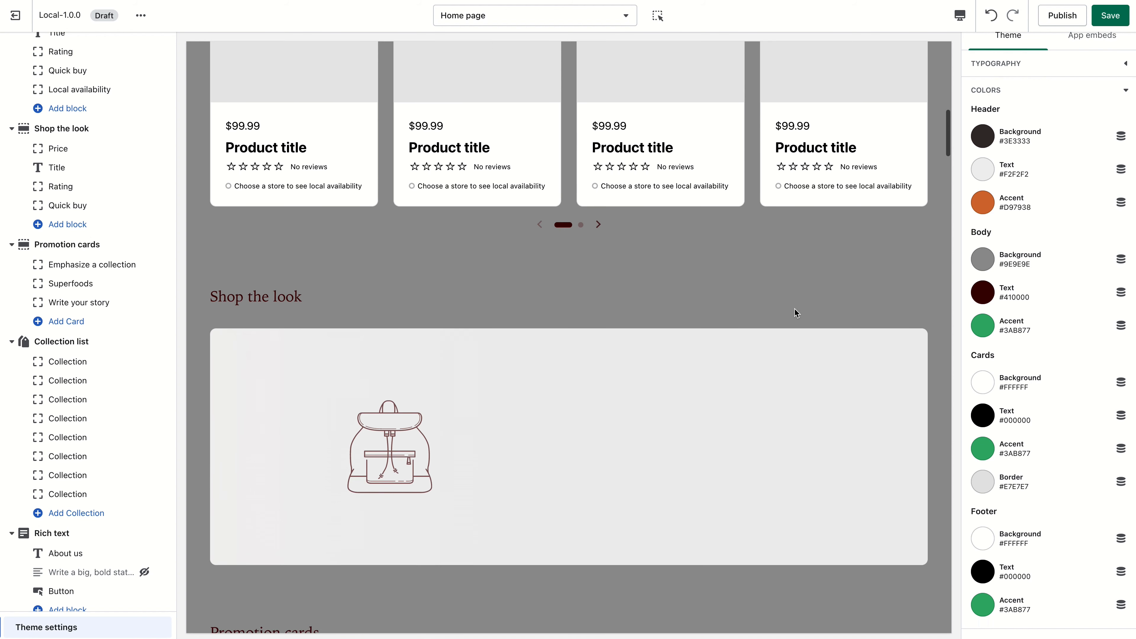
pyautogui.scroll(-1, 761, 295)
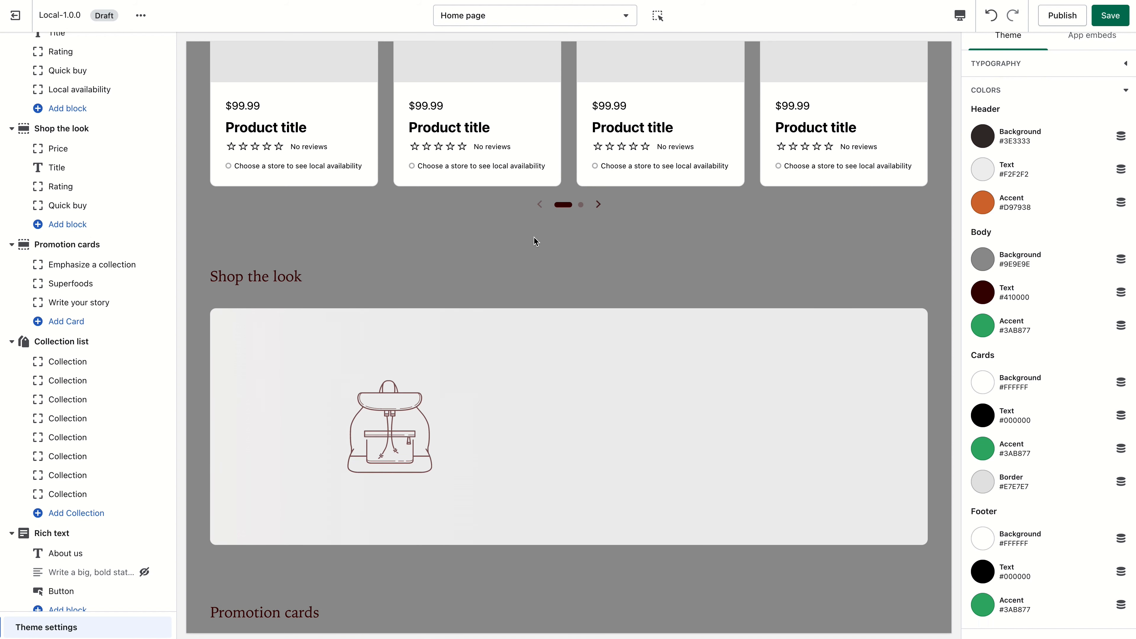
pyautogui.scroll(-7, 724, 261)
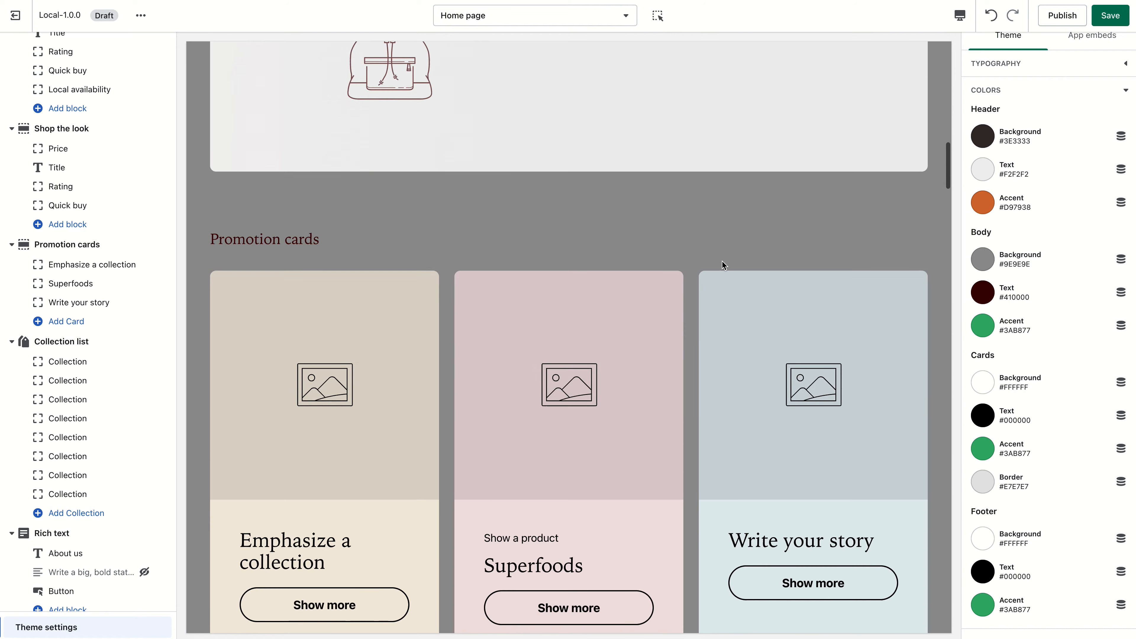
pyautogui.scroll(4, 716, 259)
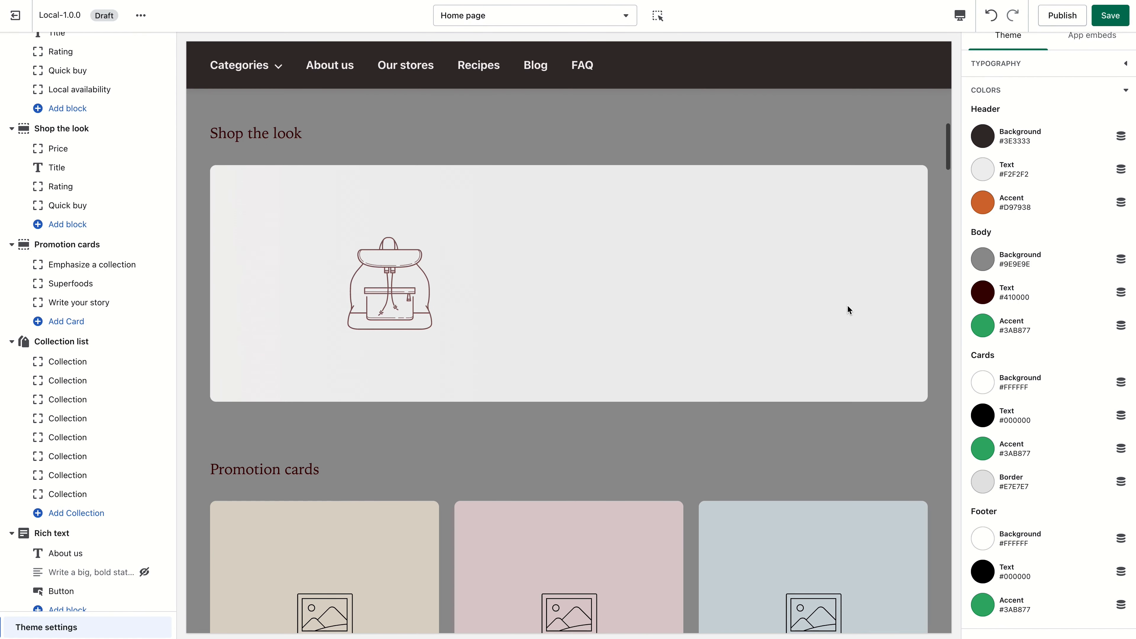
# Set the cards' background color to orange #D97938 and their text color to white #FFFFFF.
pyautogui.click(982, 382)
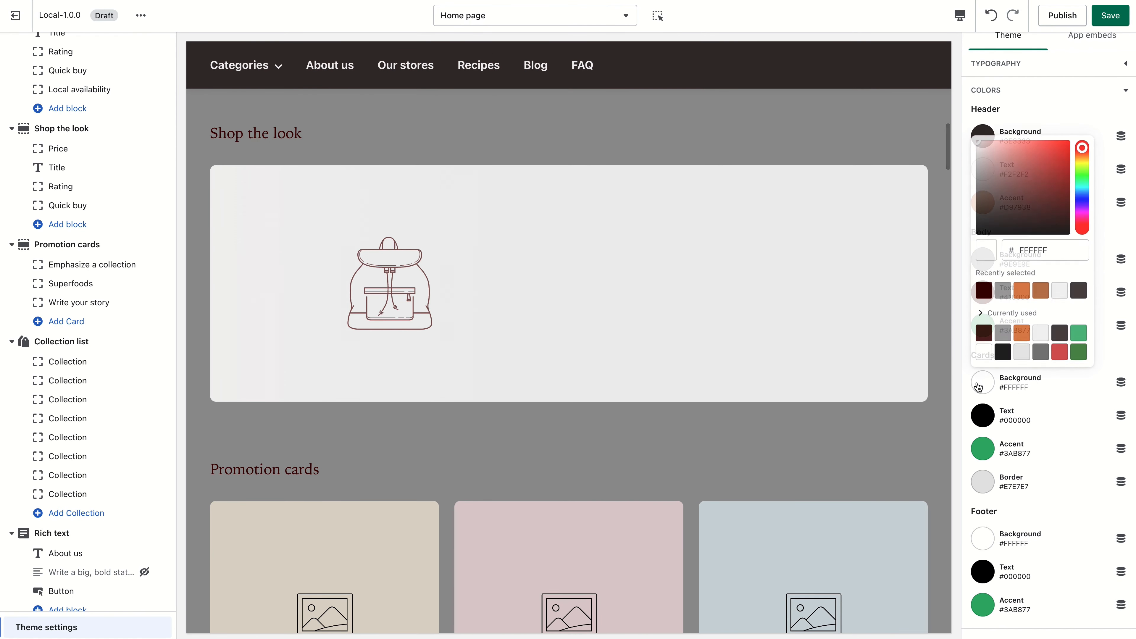
pyautogui.click(1022, 291)
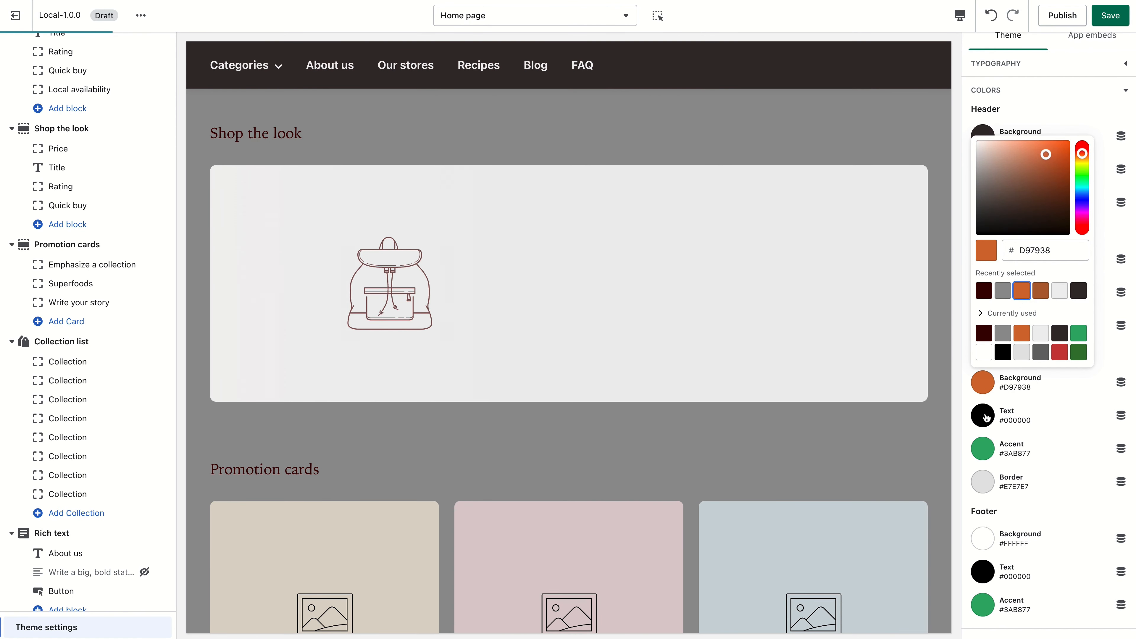
pyautogui.click(982, 415)
pyautogui.click(1021, 384)
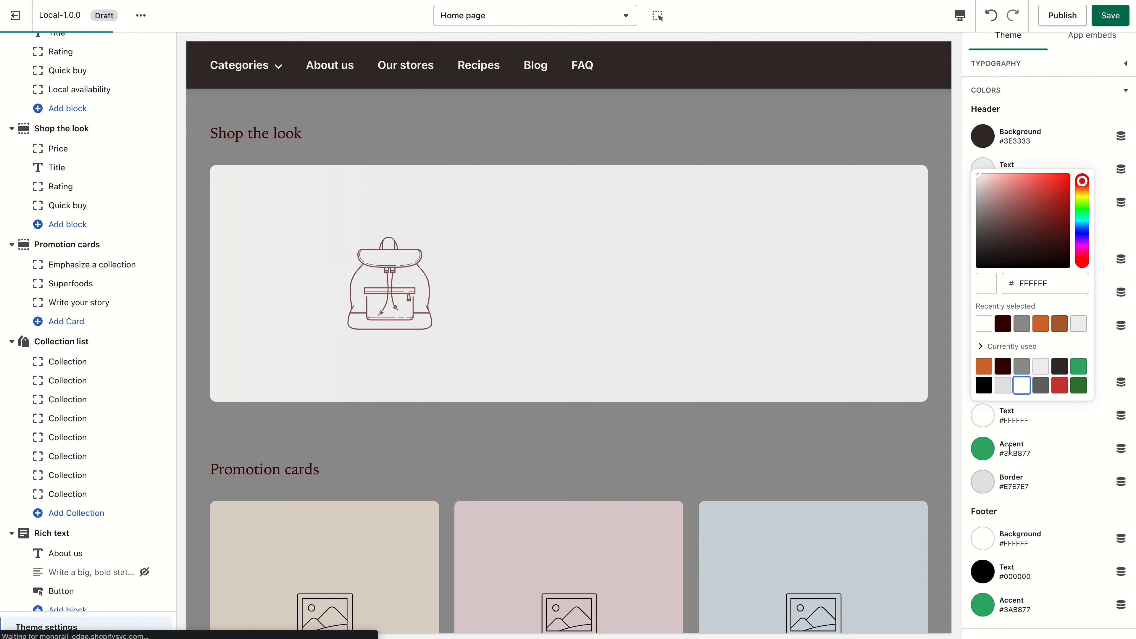
# Set the cards' border color to red #D14545 and review it down the home page preview.
pyautogui.click(984, 480)
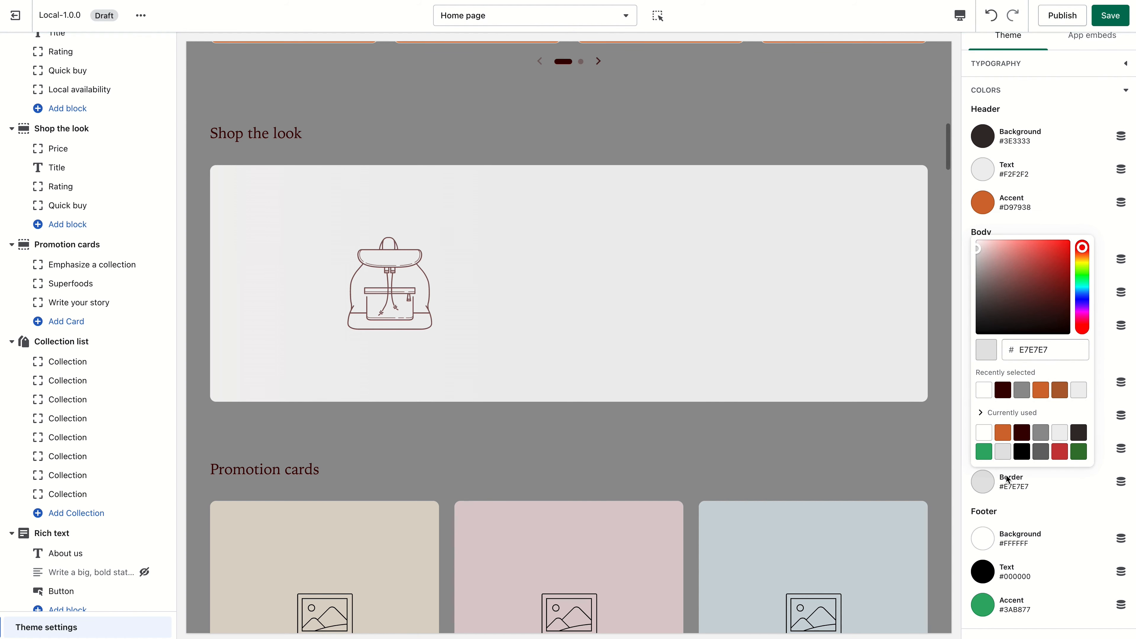
pyautogui.scroll(7, 787, 302)
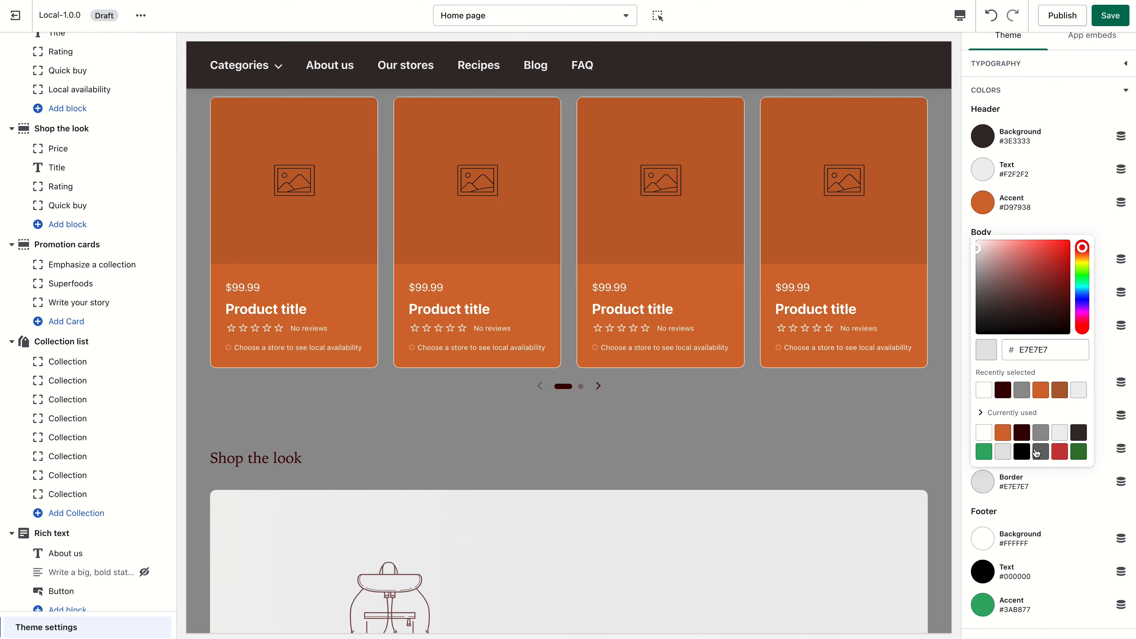
pyautogui.click(1060, 452)
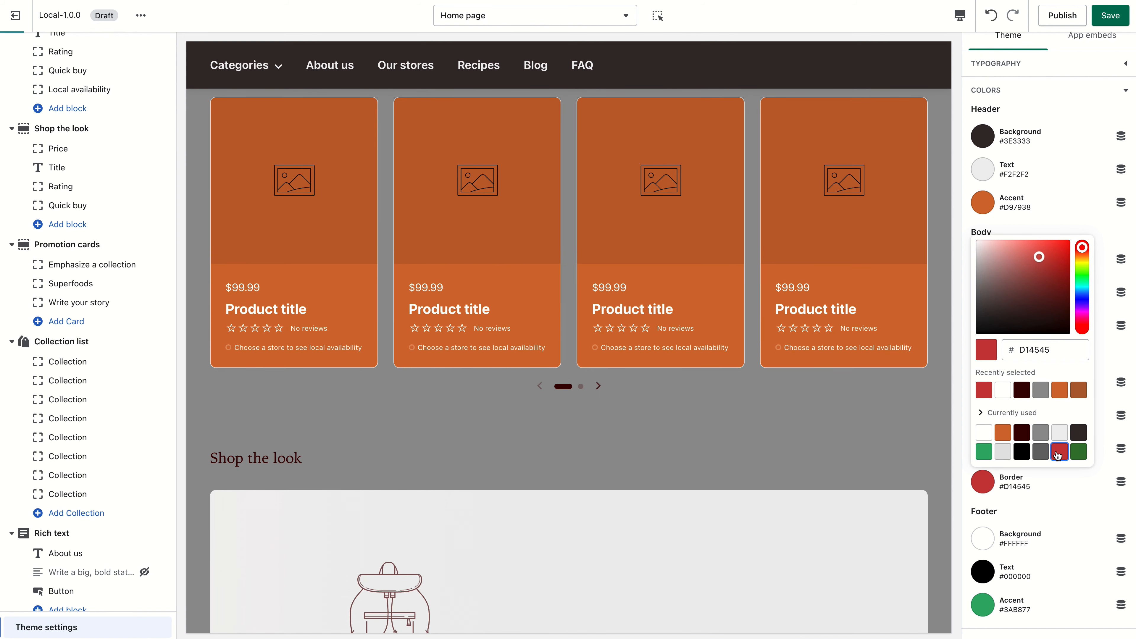
pyautogui.click(1058, 497)
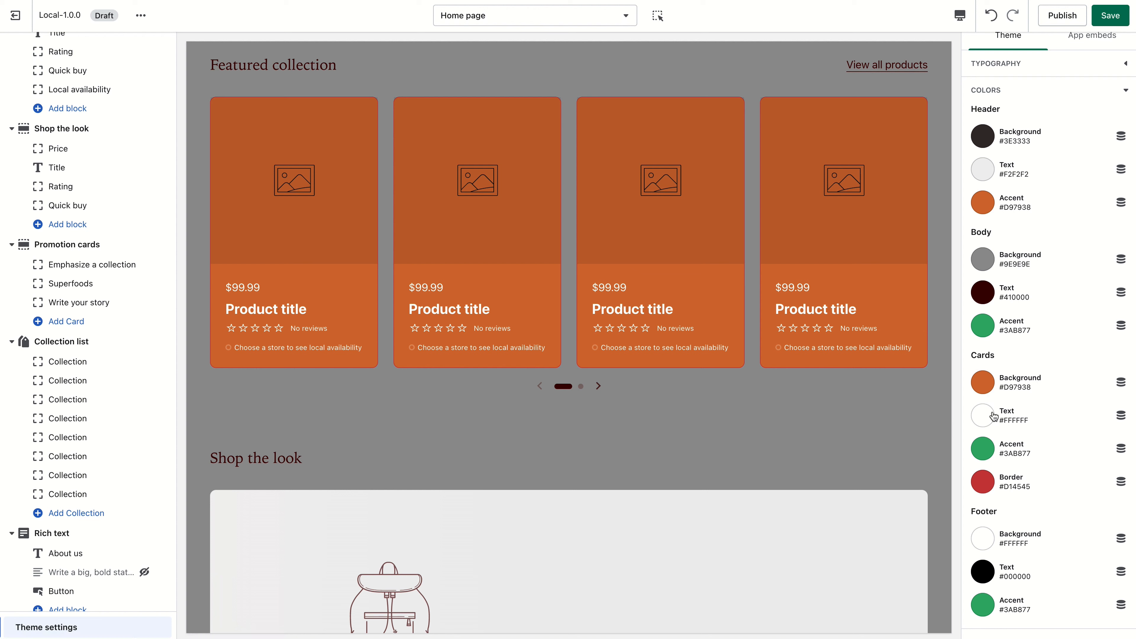
pyautogui.scroll(-15, 924, 391)
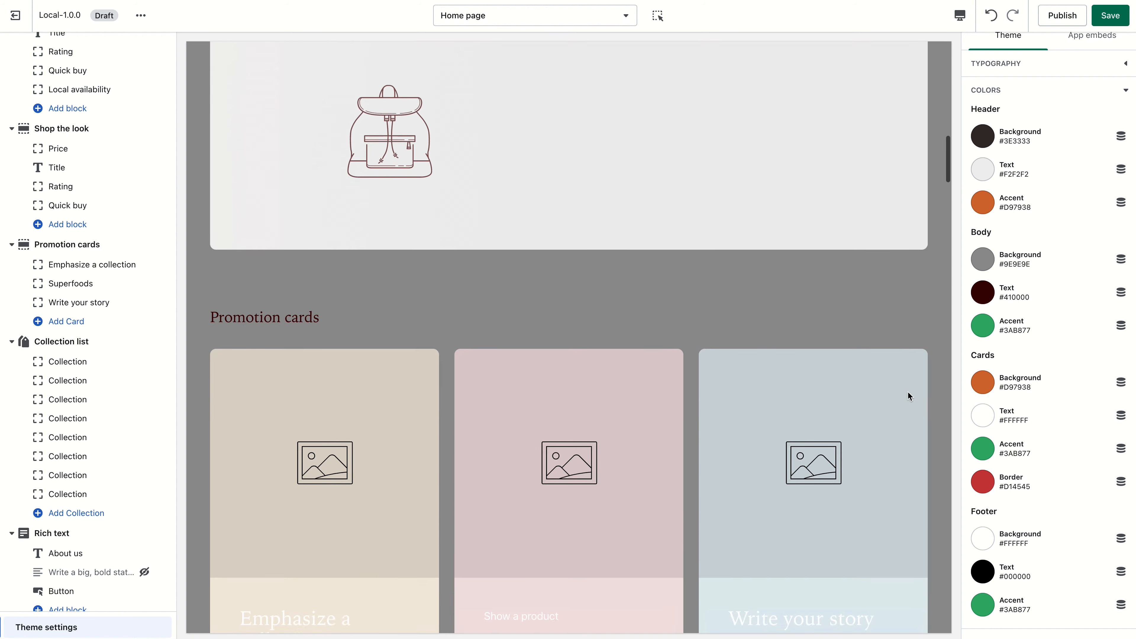
pyautogui.scroll(3, 599, 281)
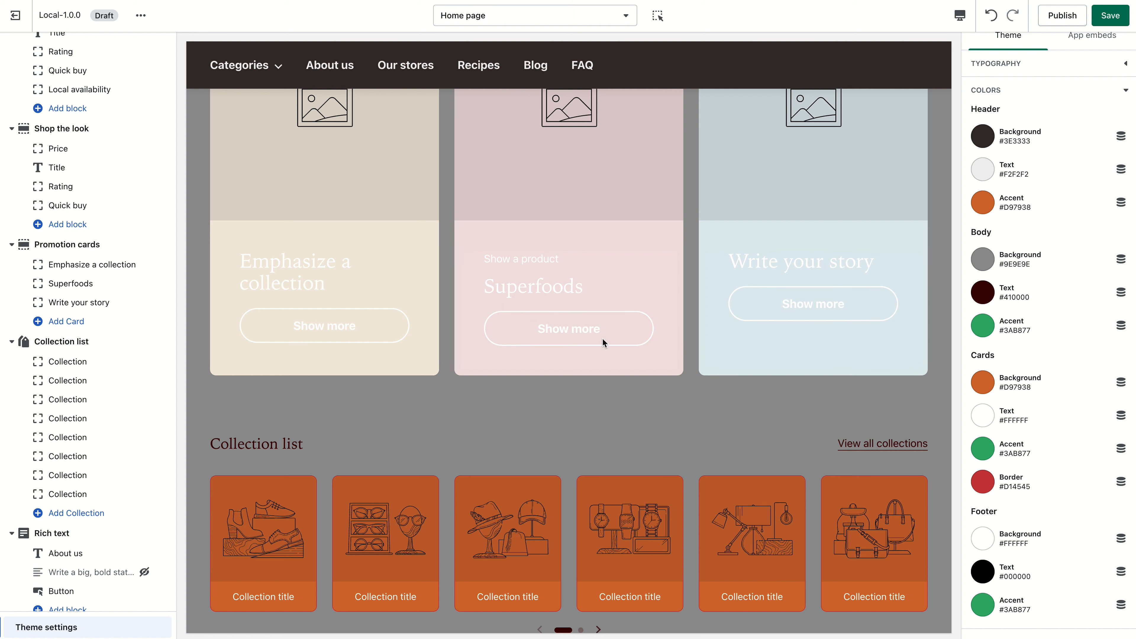
pyautogui.scroll(-2, 1033, 381)
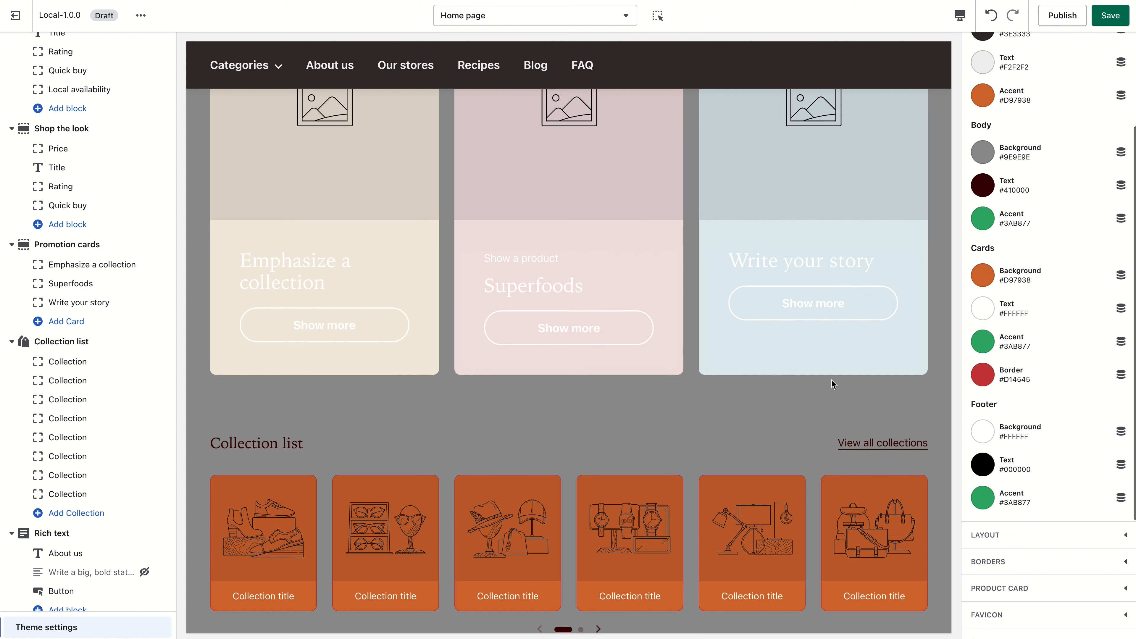
pyautogui.scroll(-20, 831, 380)
pyautogui.scroll(-15, 832, 376)
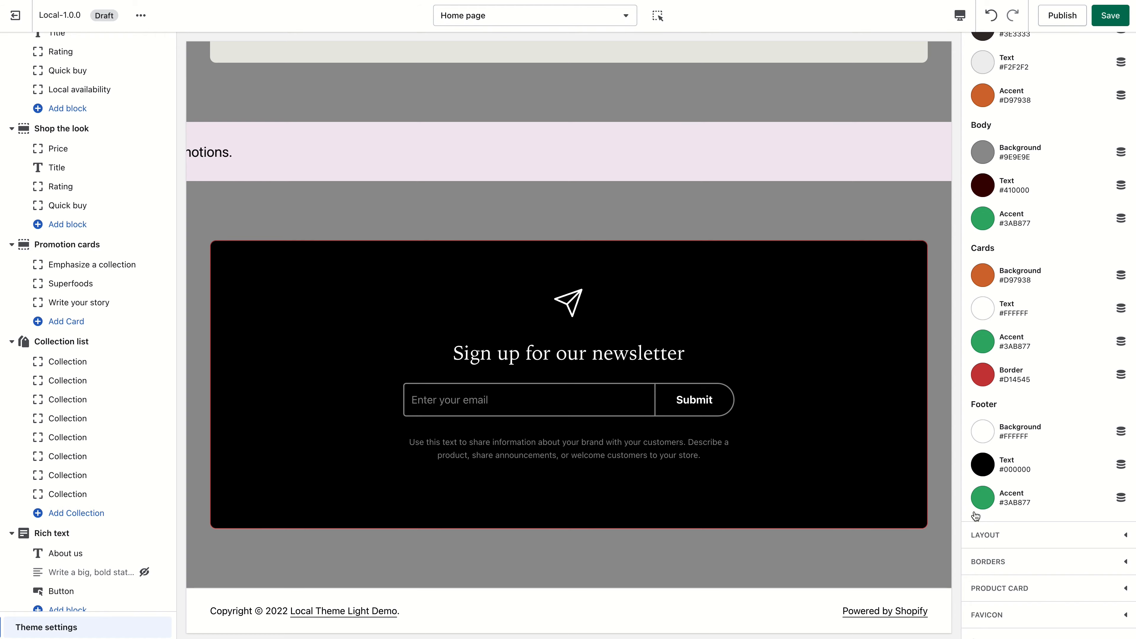
# Set the layout's vertical space between sections to 140 px.
pyautogui.click(984, 534)
pyautogui.scroll(5, 805, 360)
pyautogui.scroll(15, 803, 358)
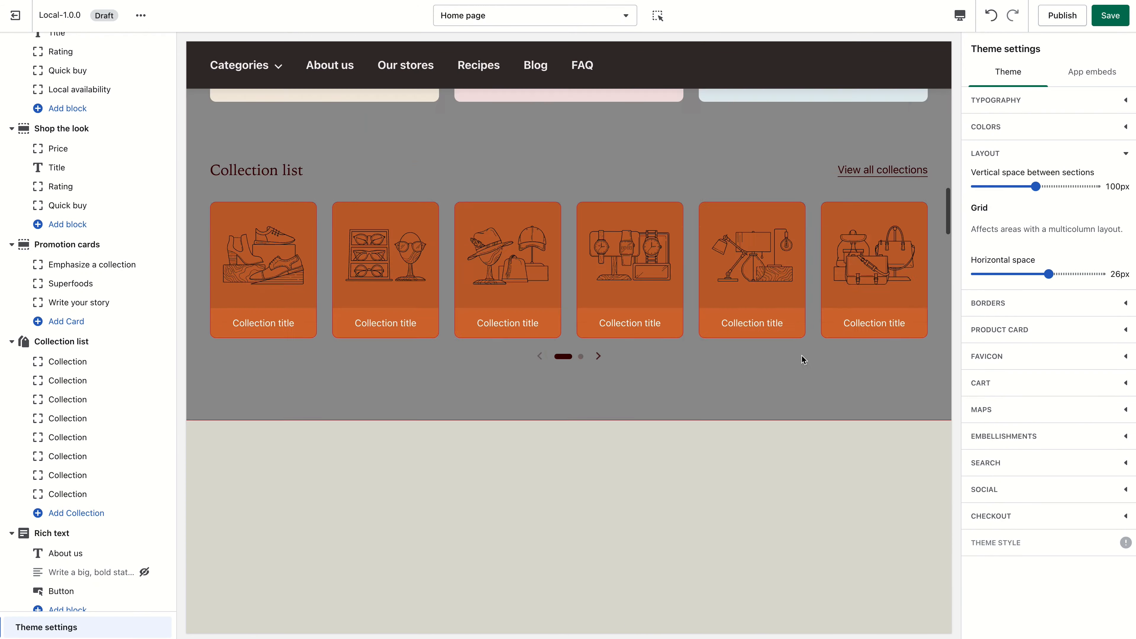
pyautogui.scroll(-10, 797, 356)
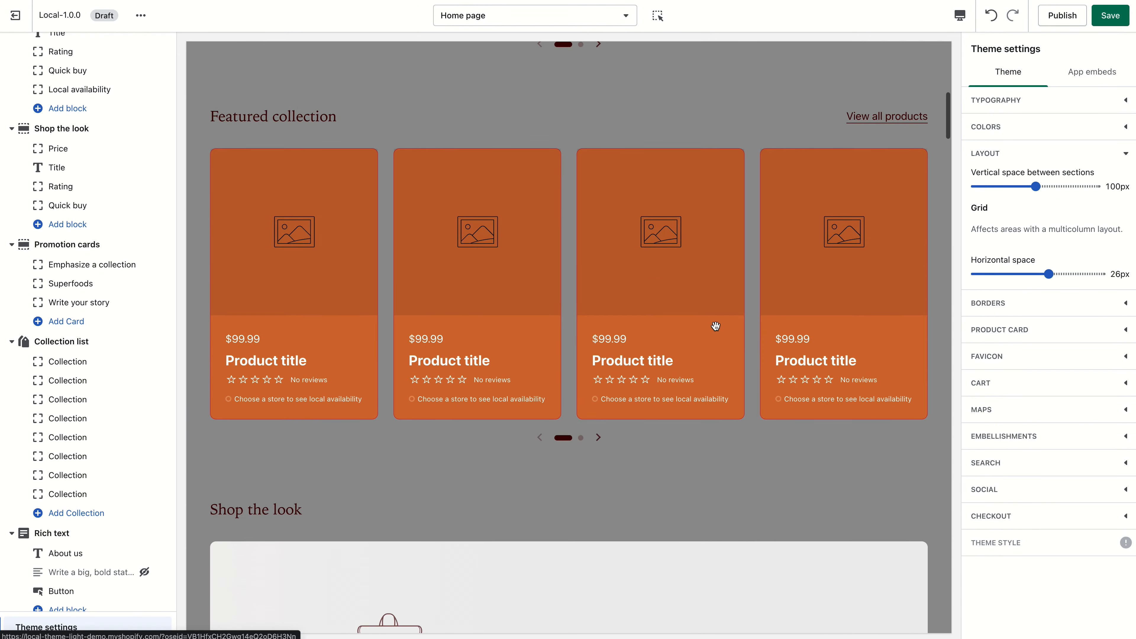
pyautogui.moveTo(1037, 186); pyautogui.dragTo(1084, 187)
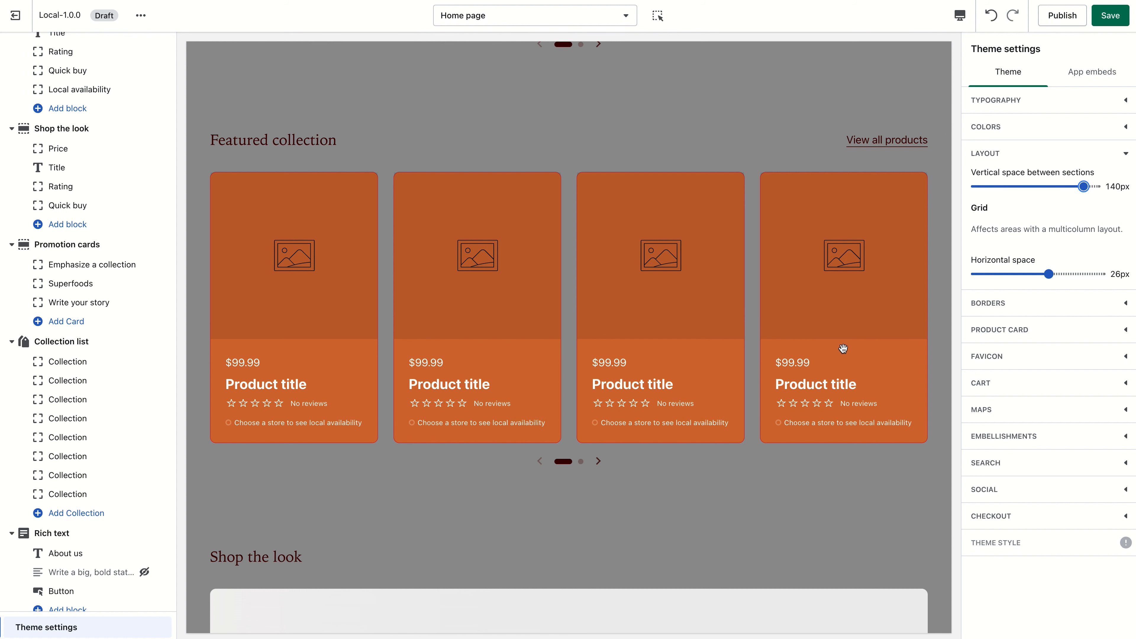
# Set the grid's horizontal space to 12 px and check the spacing in the promotion cards and collection list.
pyautogui.moveTo(1049, 274); pyautogui.dragTo(965, 278)
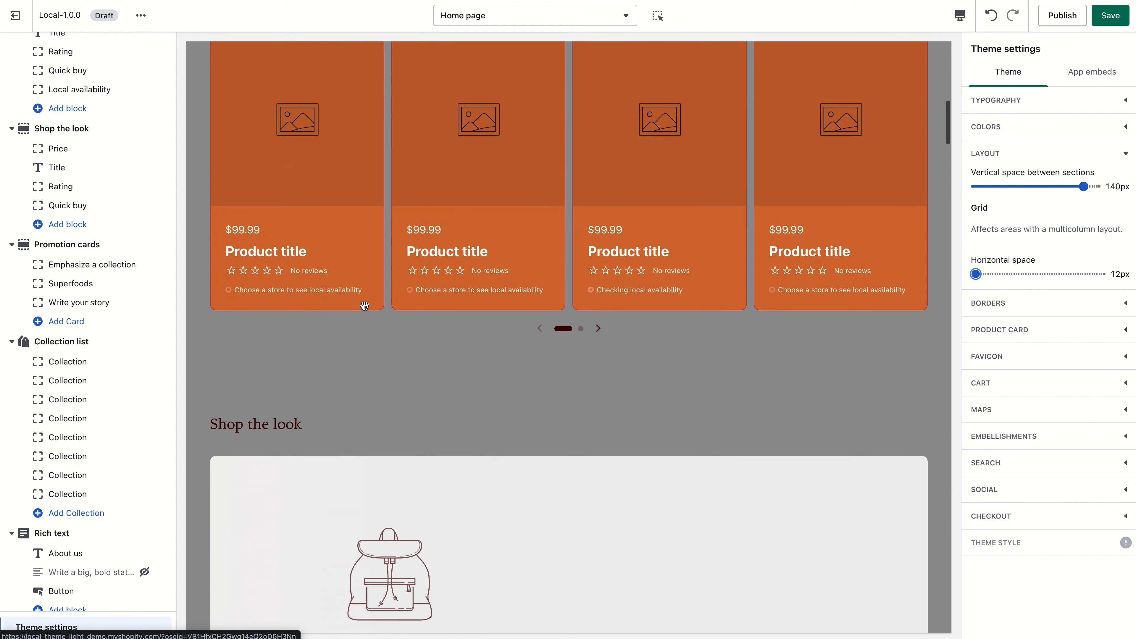
pyautogui.scroll(-10, 386, 211)
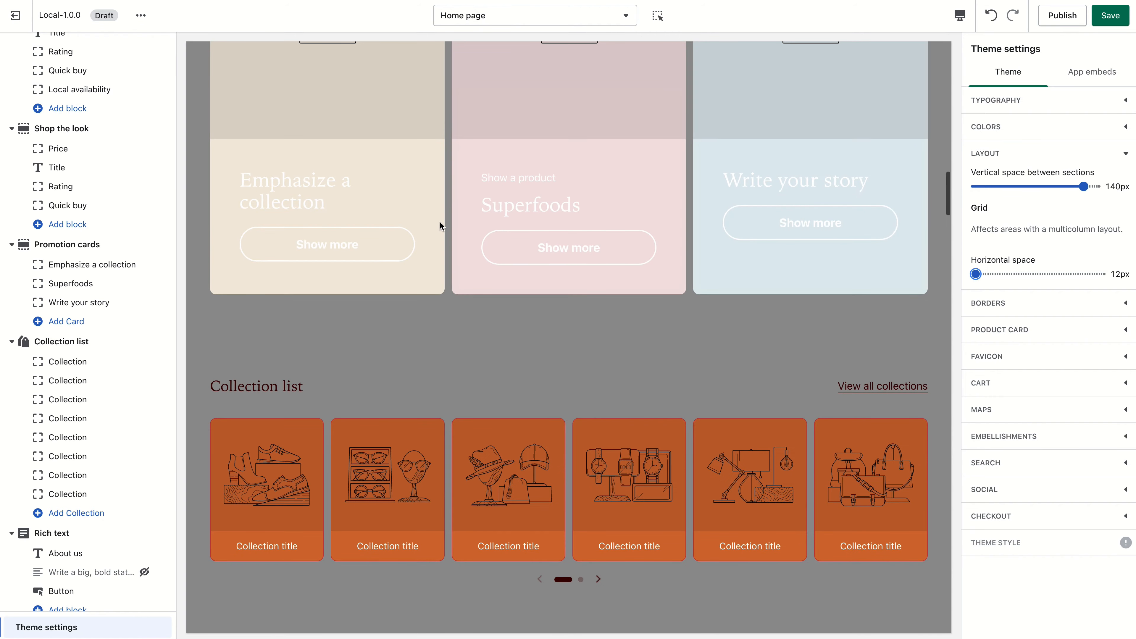
pyautogui.scroll(-5, 453, 217)
pyautogui.scroll(3, 491, 322)
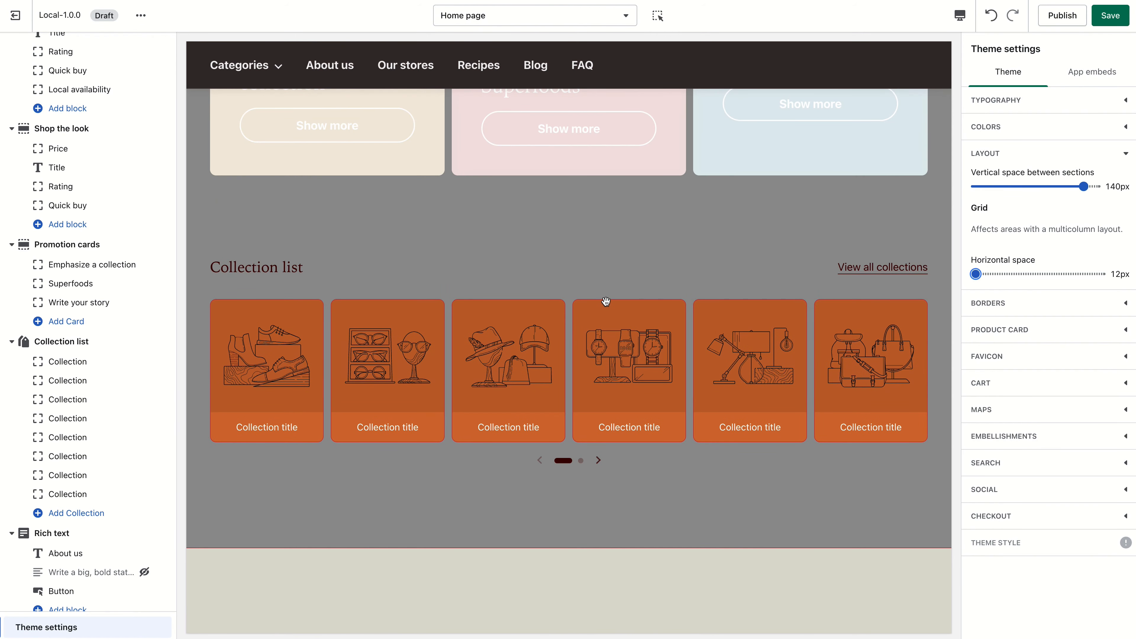
pyautogui.scroll(4, 606, 301)
# Set the cards' border width to 10 px and radius to 0 px, and reduce the buttons' radius to 4 px.
pyautogui.click(965, 301)
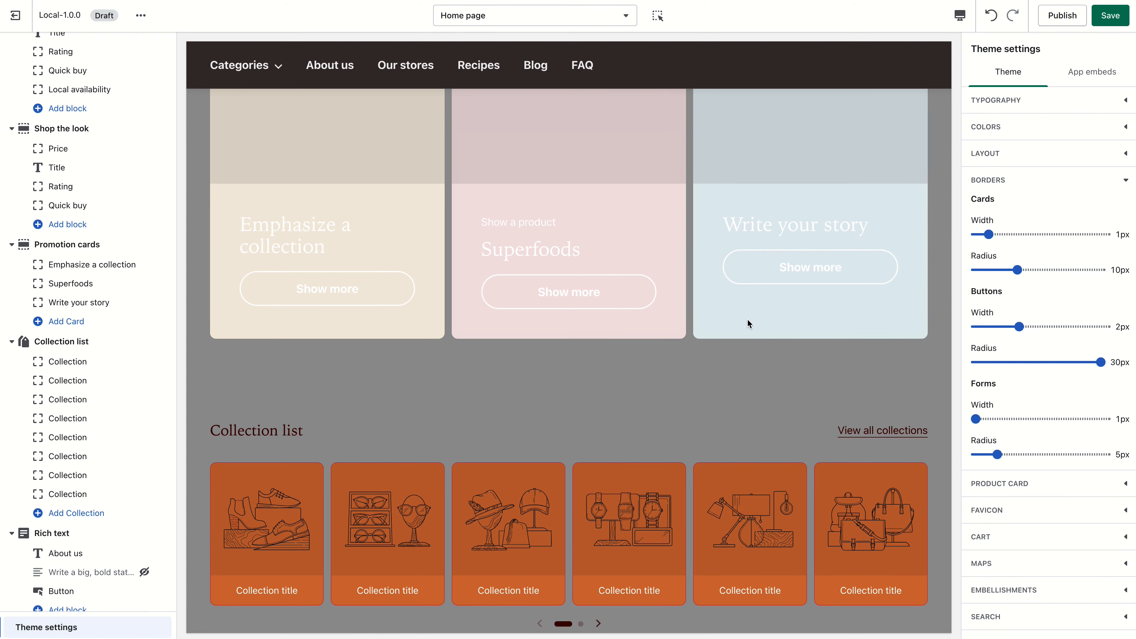
pyautogui.scroll(5, 749, 323)
pyautogui.scroll(12, 828, 311)
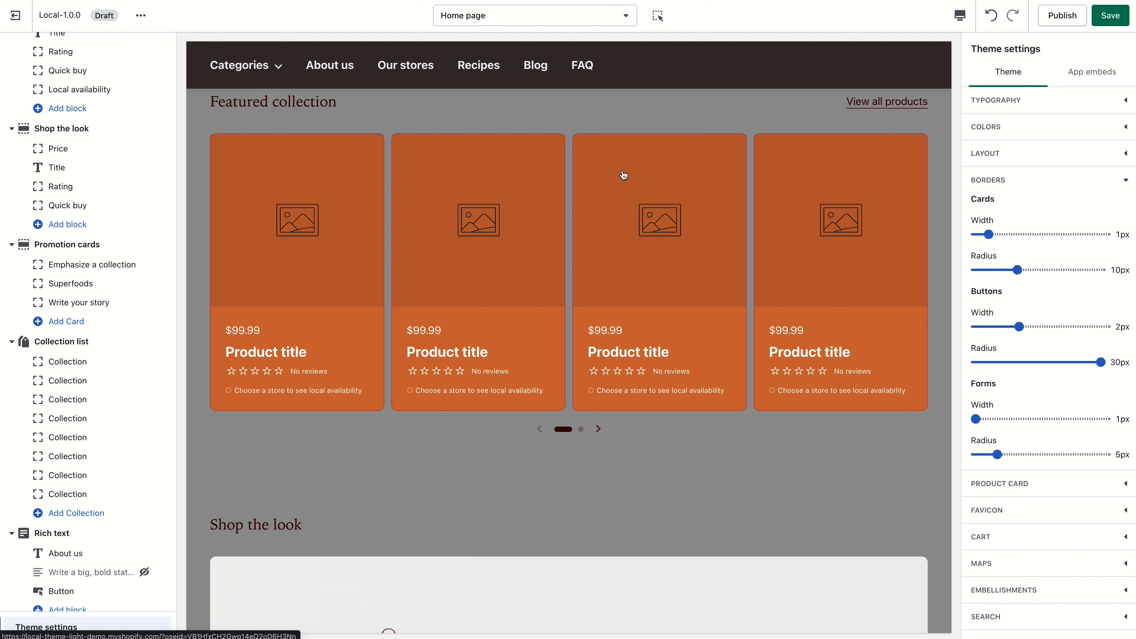
pyautogui.scroll(1, 626, 188)
pyautogui.click(991, 234)
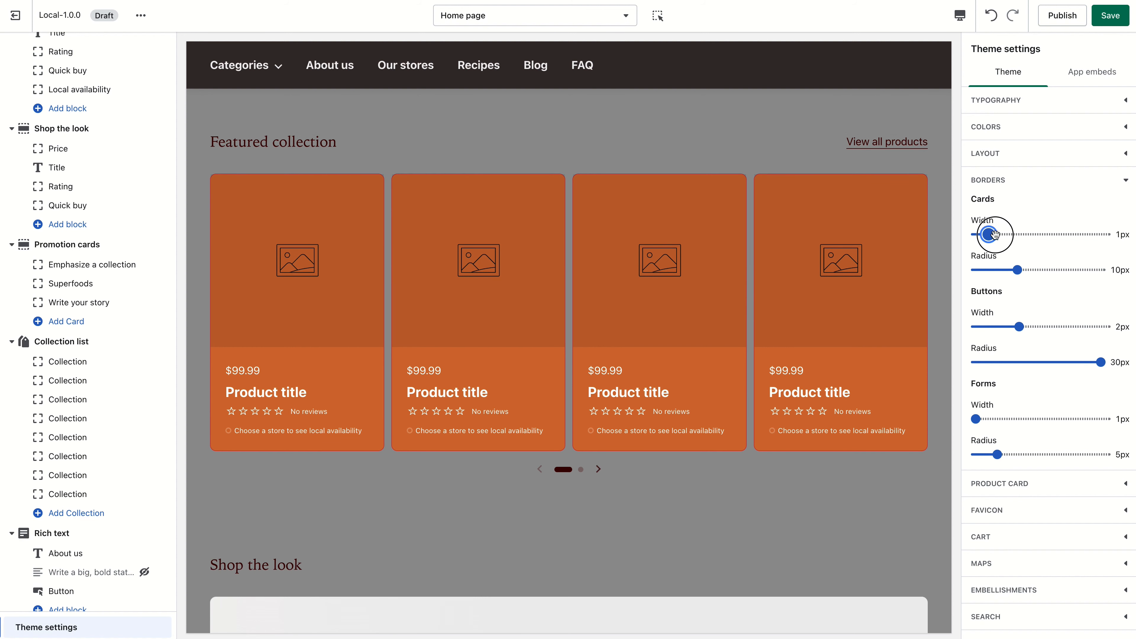
pyautogui.moveTo(994, 235); pyautogui.dragTo(1024, 235)
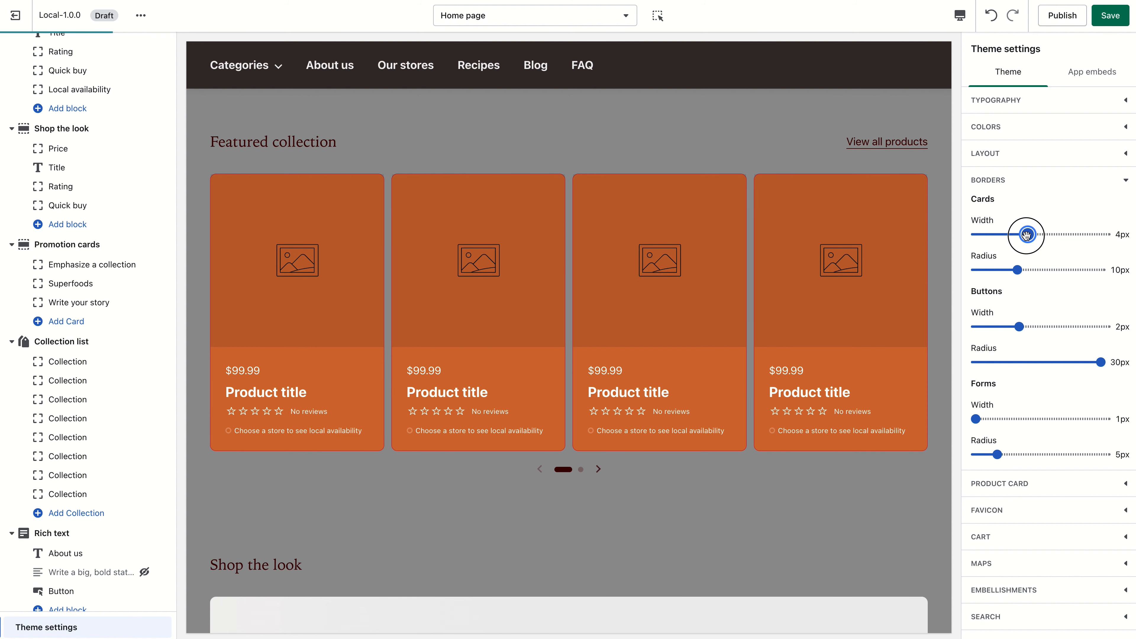
pyautogui.moveTo(1098, 363); pyautogui.dragTo(992, 363)
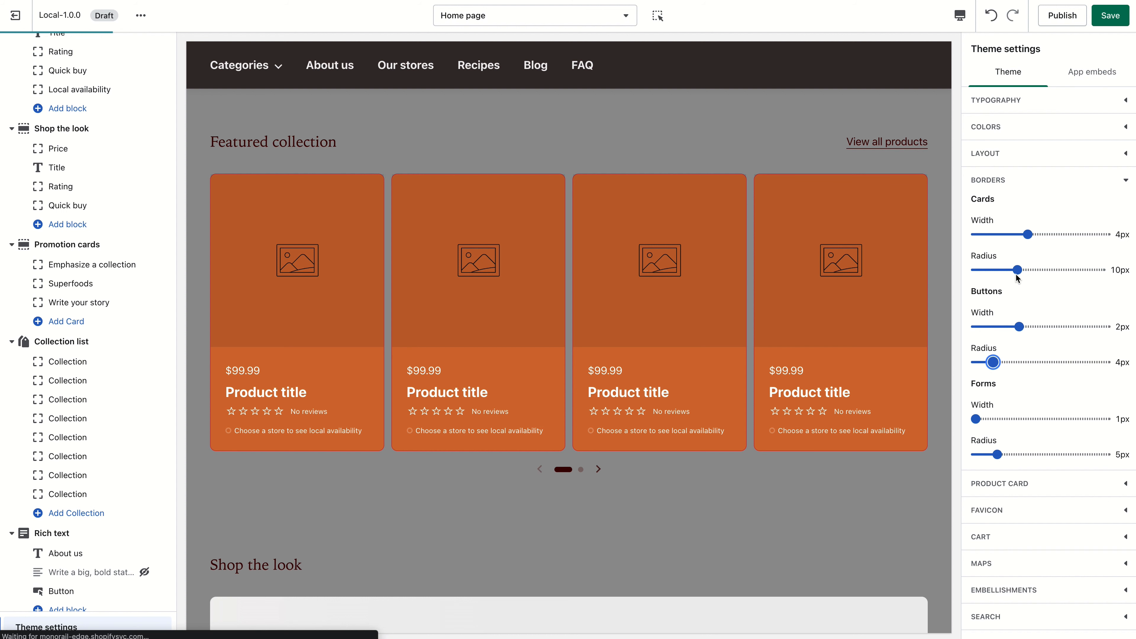
pyautogui.moveTo(1017, 270); pyautogui.dragTo(945, 271)
pyautogui.moveTo(1027, 235); pyautogui.dragTo(1123, 236)
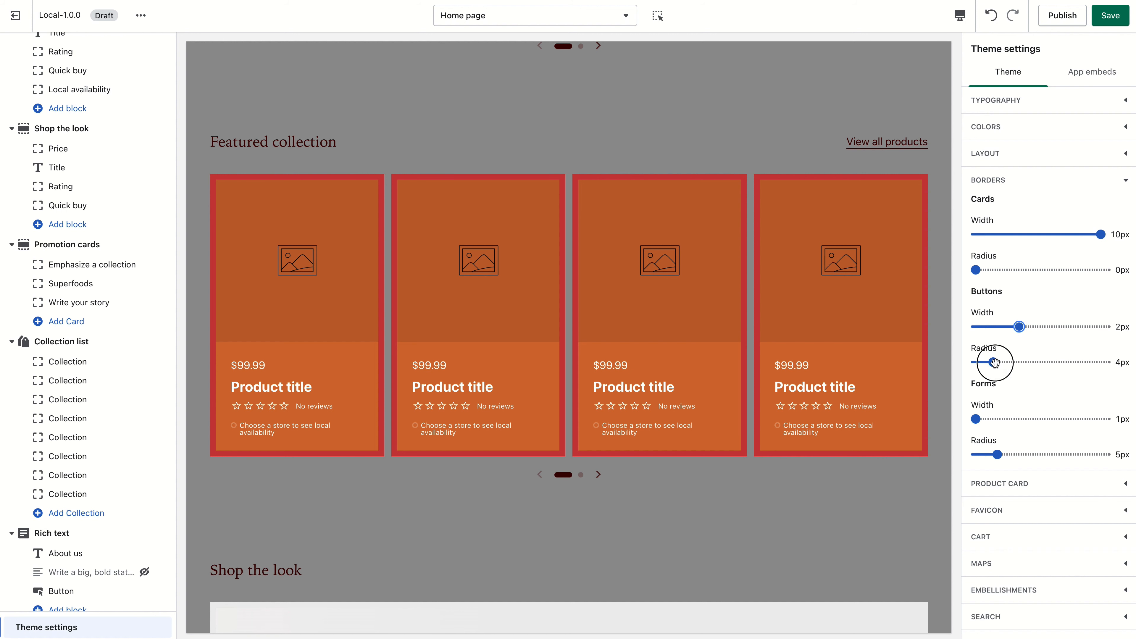
# Set the buttons' radius to 0 px and the forms' border width to 4 px and radius to 0 px.
pyautogui.moveTo(994, 362); pyautogui.dragTo(1105, 418)
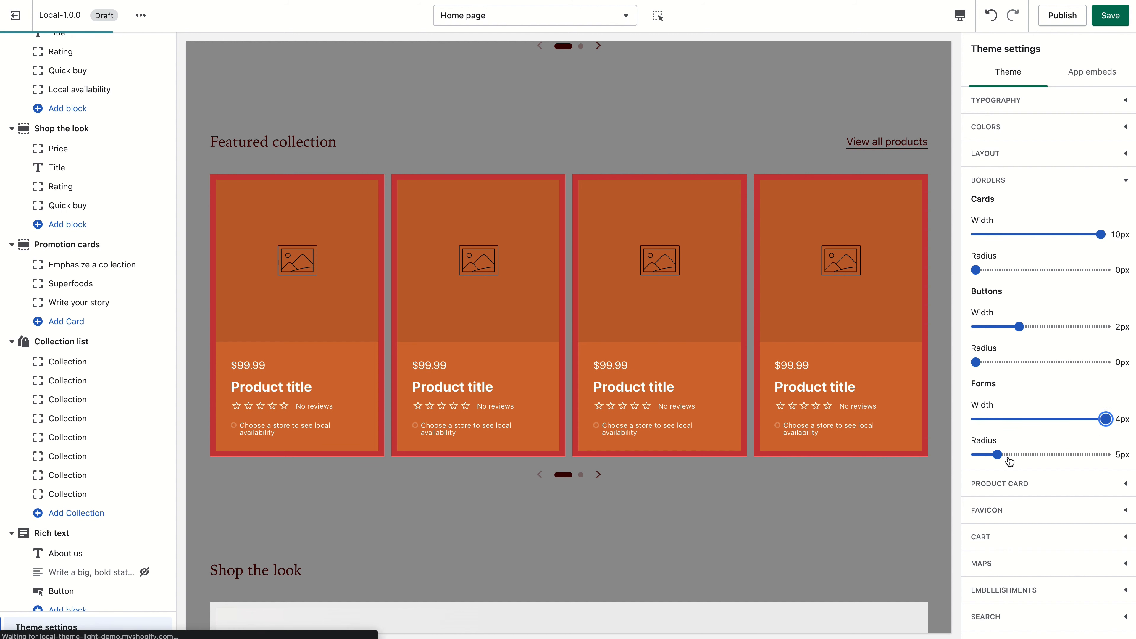
pyautogui.moveTo(996, 454); pyautogui.dragTo(975, 455)
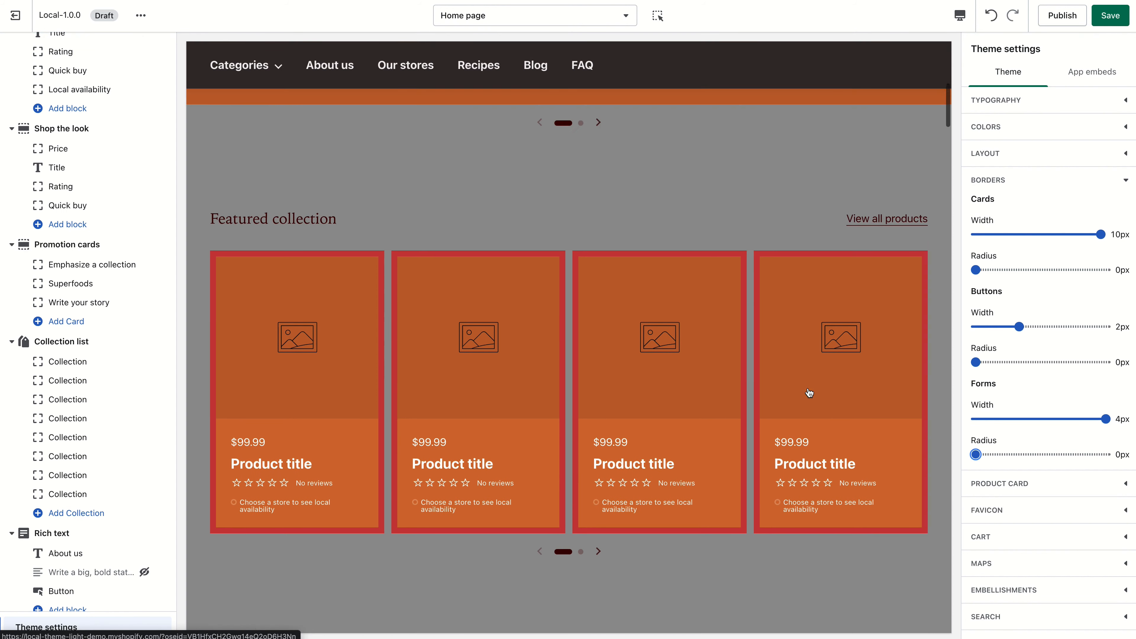
pyautogui.scroll(-15, 809, 392)
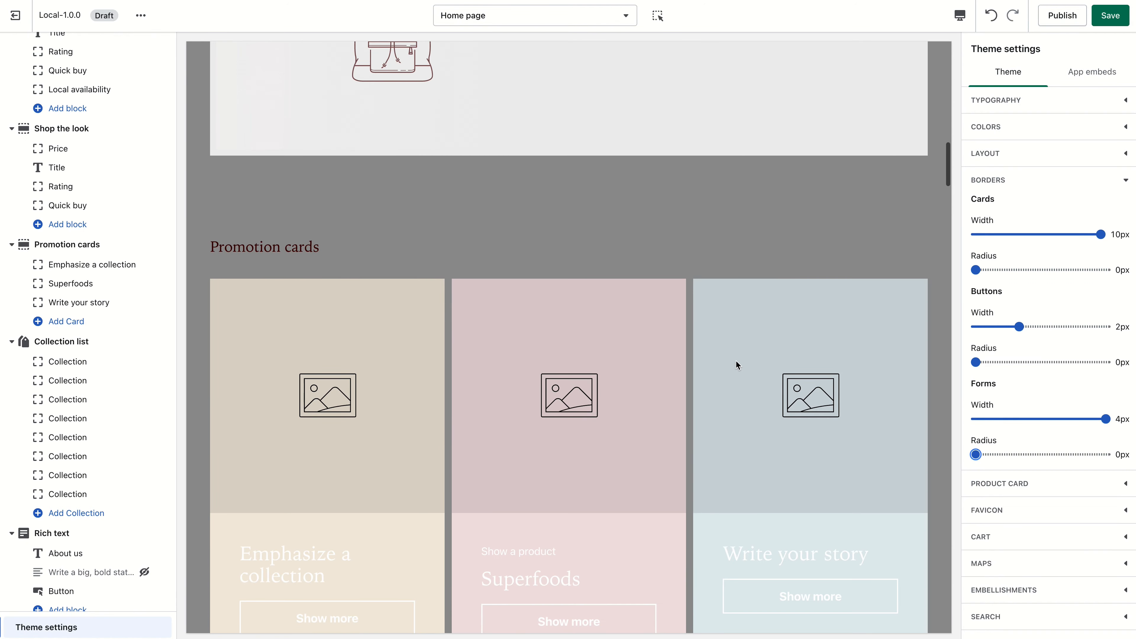
pyautogui.scroll(-5, 736, 362)
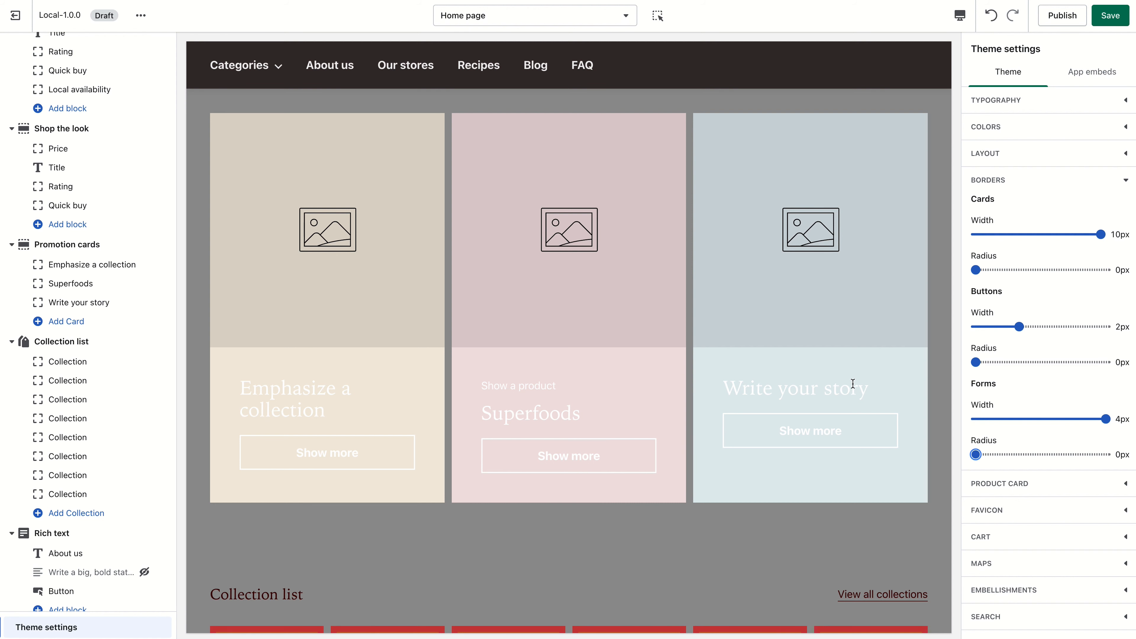
# Open the product card settings and switch the preview to the Default collection template, showing its product grid.
pyautogui.click(1022, 486)
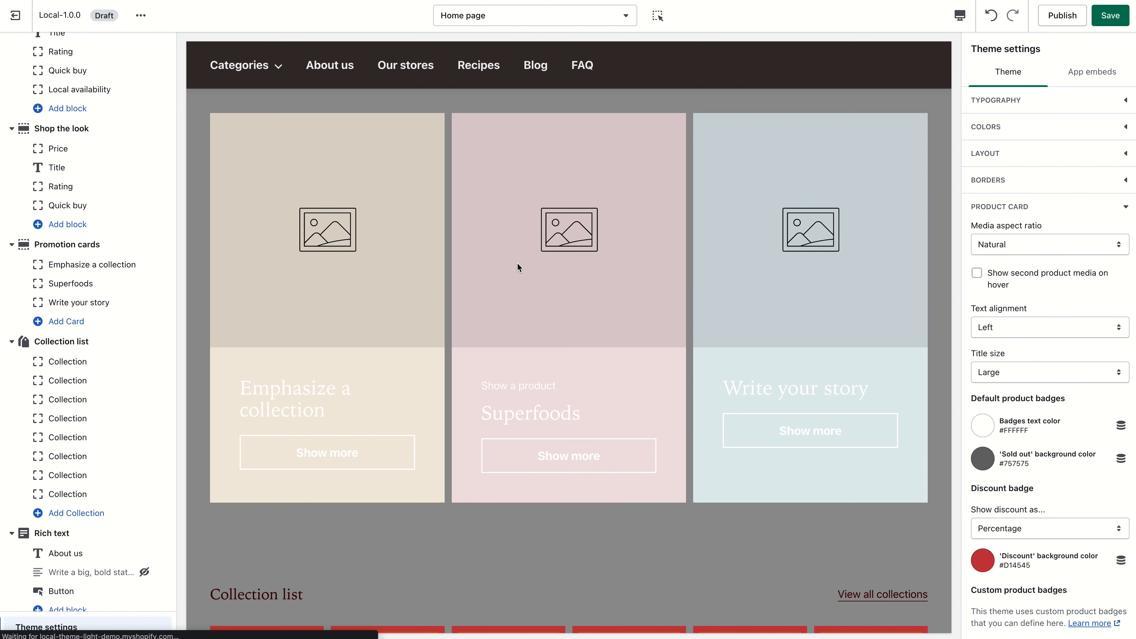
pyautogui.scroll(5, 625, 211)
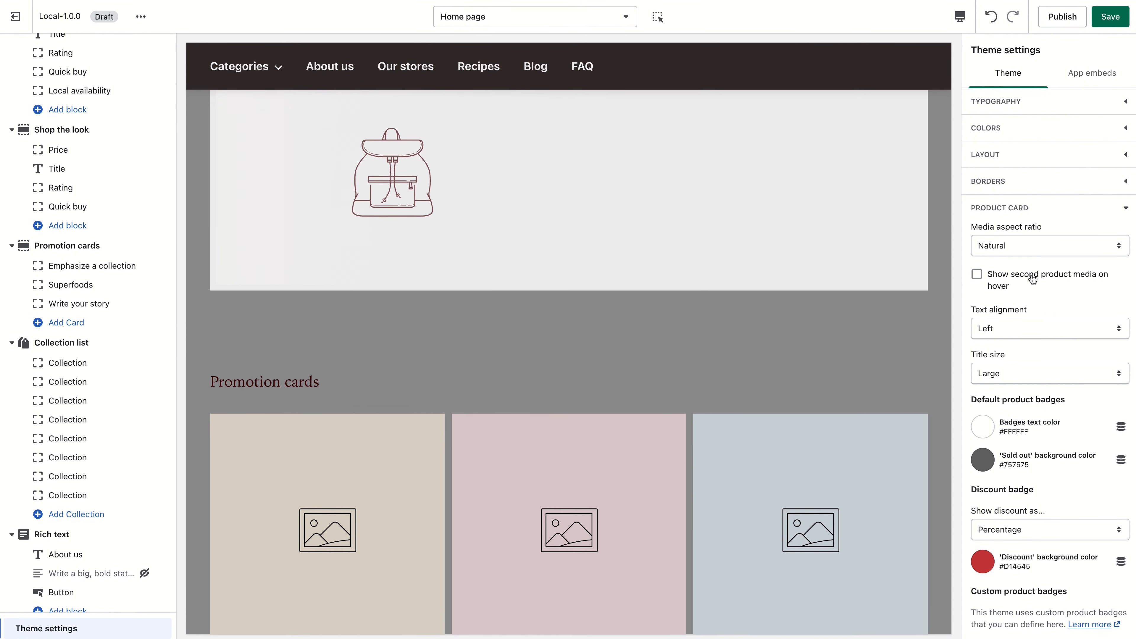
pyautogui.scroll(-3, 1033, 279)
pyautogui.scroll(2, 1014, 340)
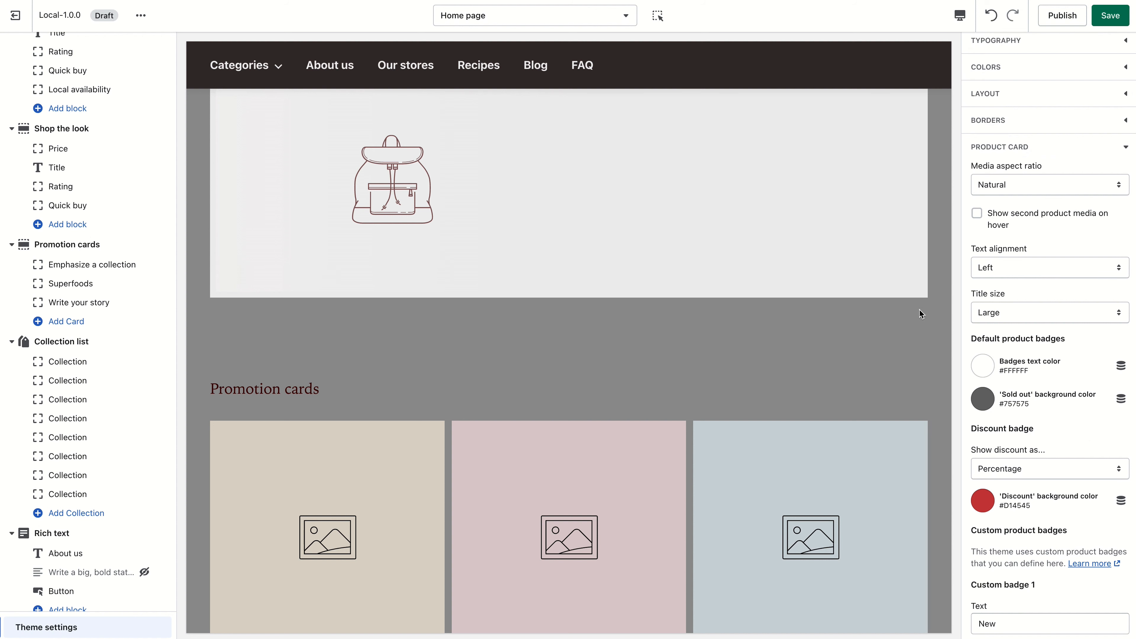
pyautogui.click(521, 23)
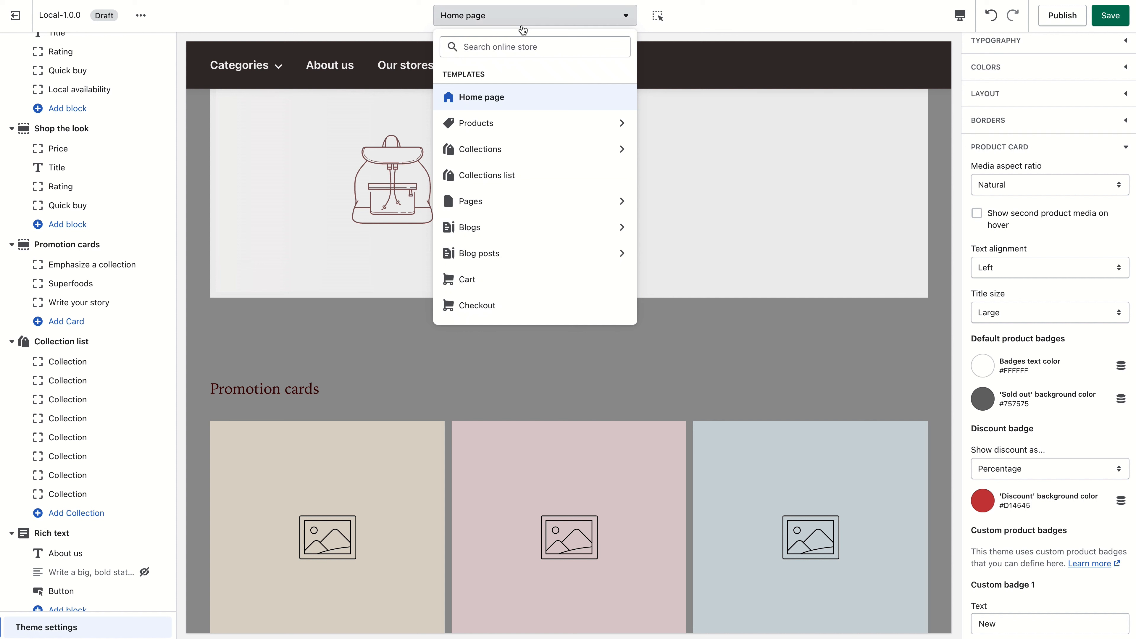
pyautogui.click(515, 148)
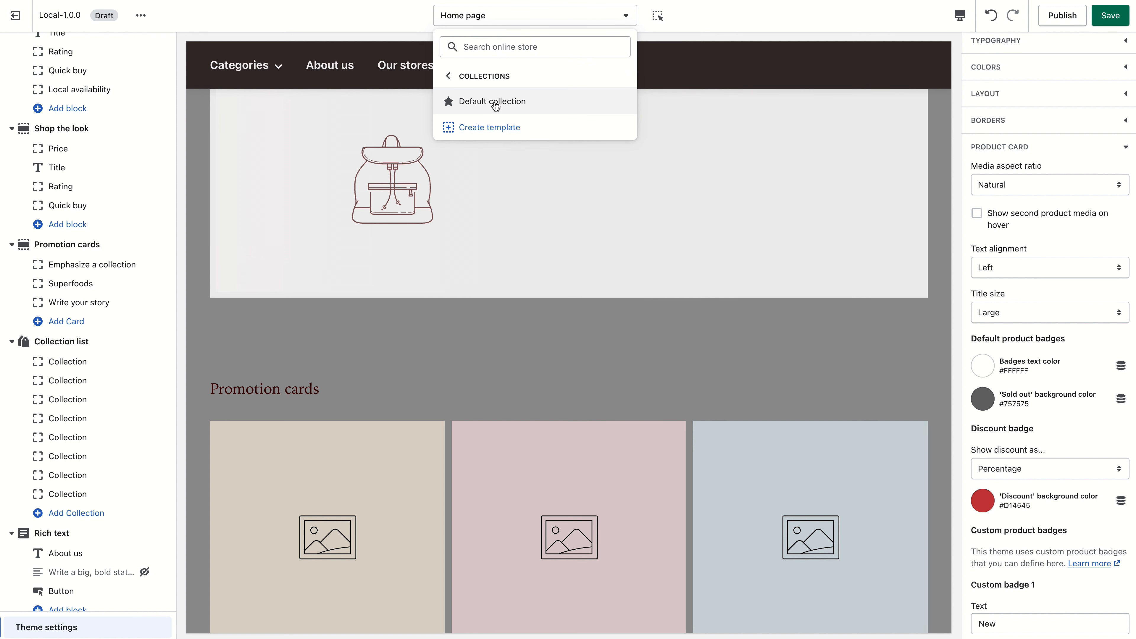
pyautogui.click(495, 103)
pyautogui.scroll(-4, 580, 294)
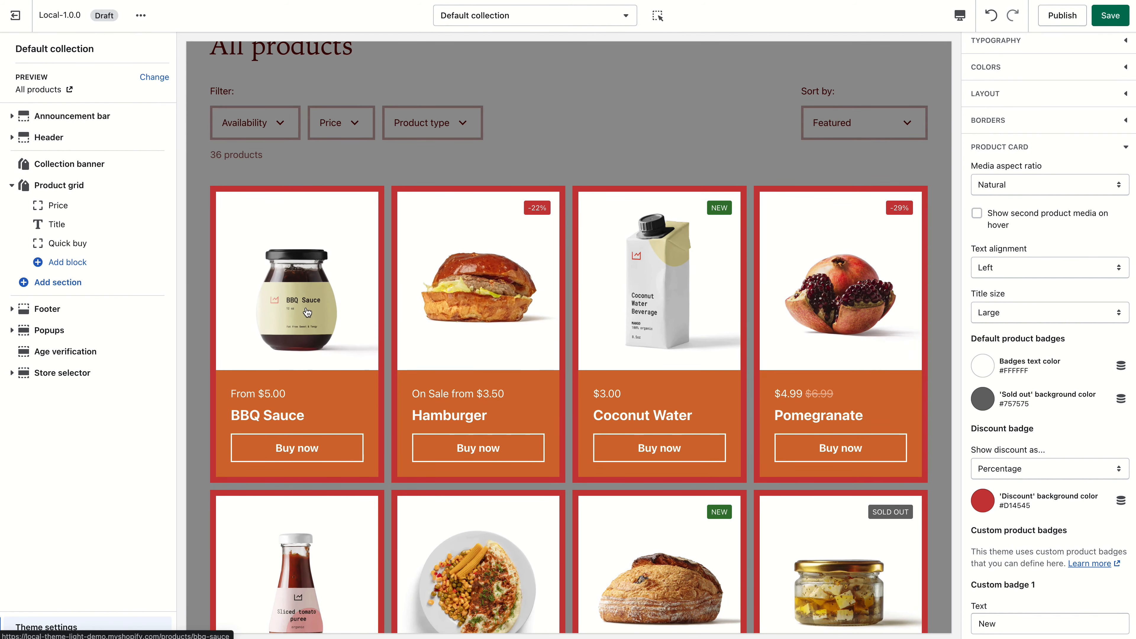
# Set the product cards' media aspect ratio to Taller (2:3) after trying Square (1:1), and their text alignment to Center.
pyautogui.click(999, 184)
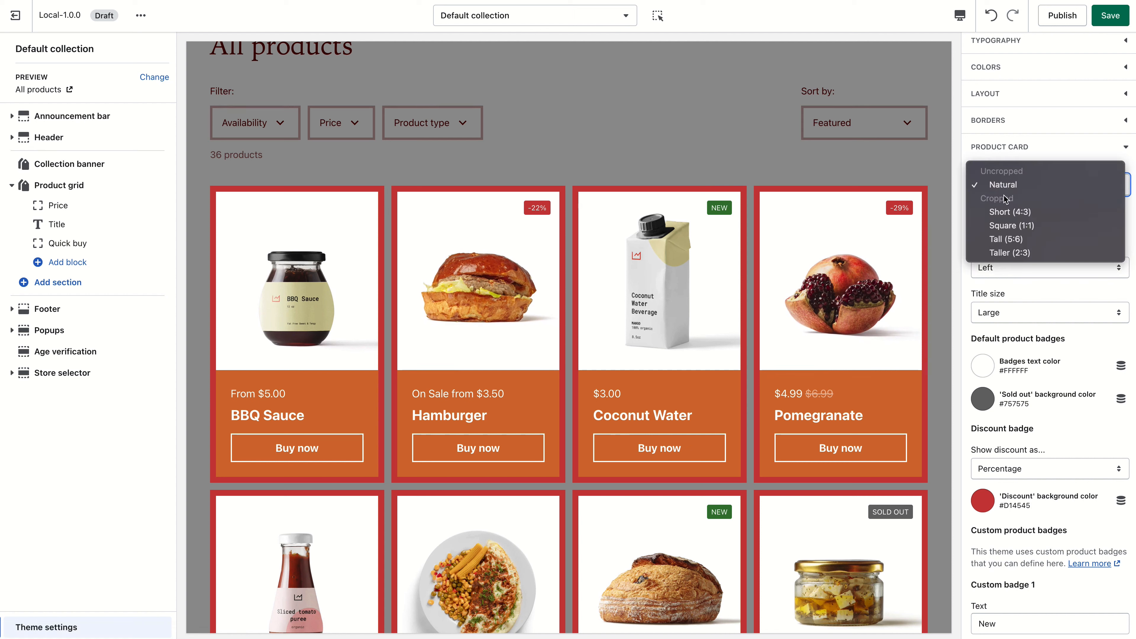
pyautogui.click(1016, 224)
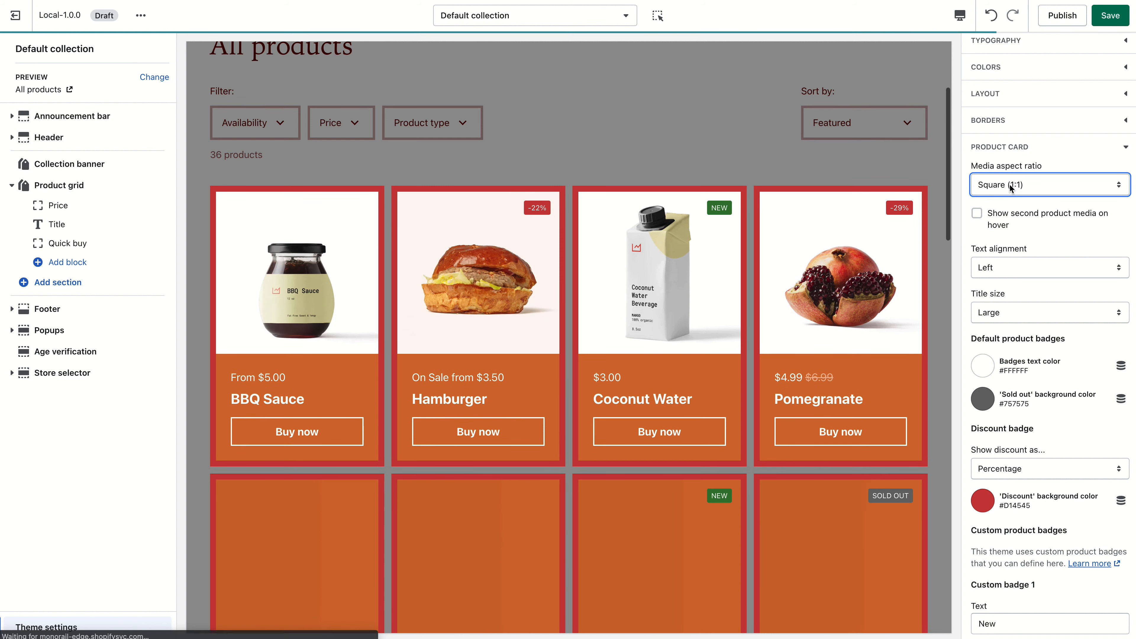
pyautogui.click(991, 187)
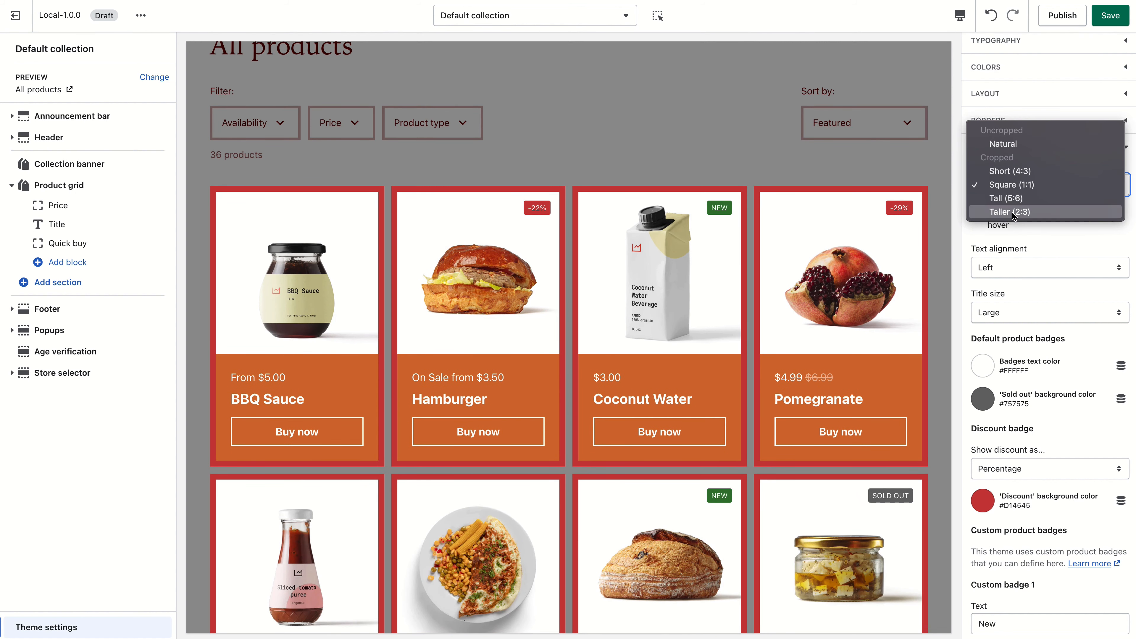
pyautogui.click(1013, 212)
pyautogui.click(1024, 267)
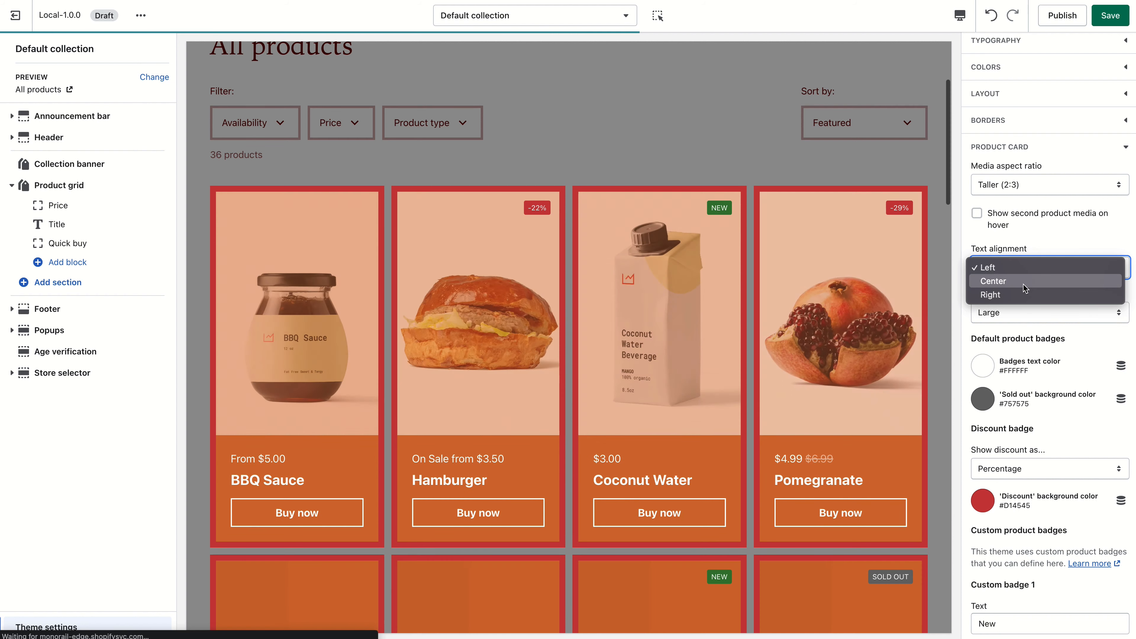
pyautogui.click(1026, 282)
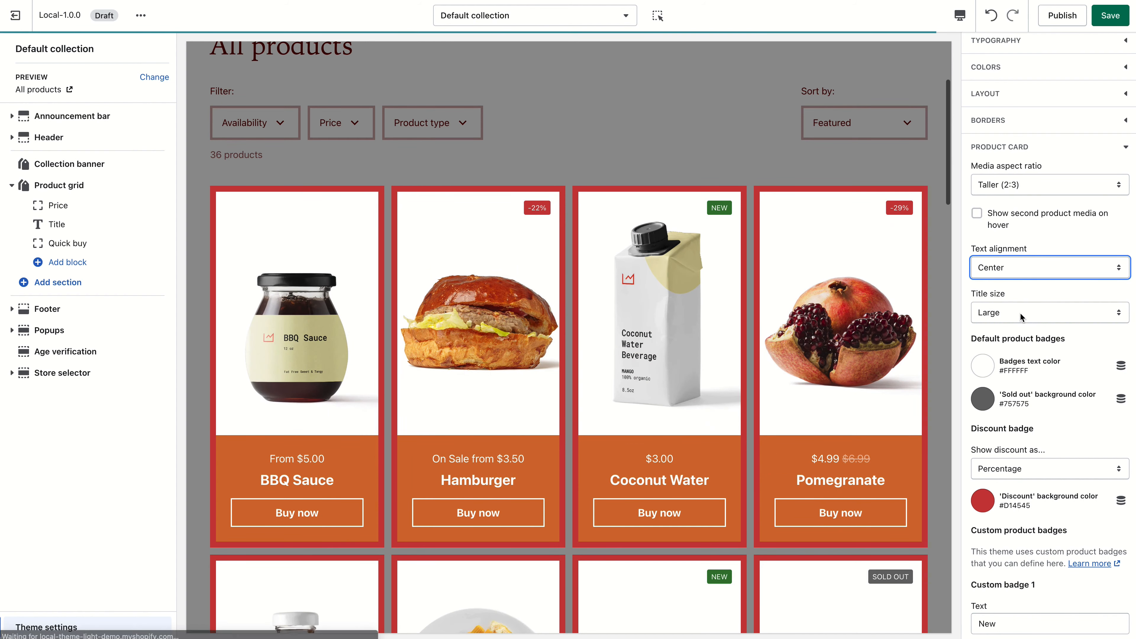
# Set the product cards' title size to Small and enable showing the second product media on hover.
pyautogui.click(984, 313)
pyautogui.click(990, 298)
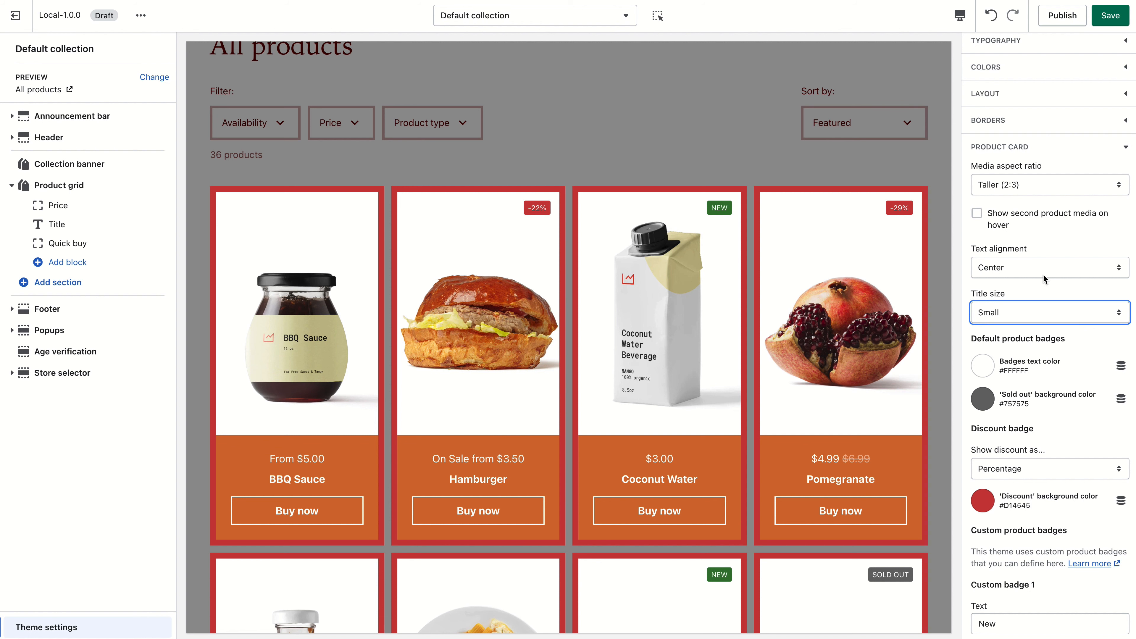
pyautogui.click(977, 213)
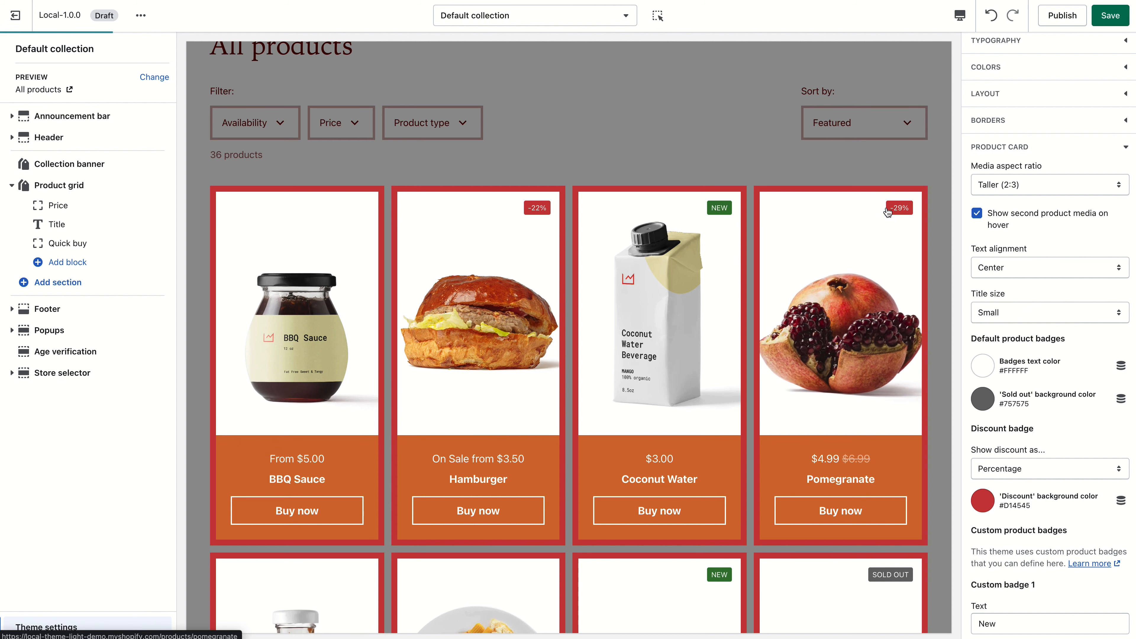
# Show the discount badge as Text and set its background color to the green #3AB877.
pyautogui.scroll(-3, 955, 369)
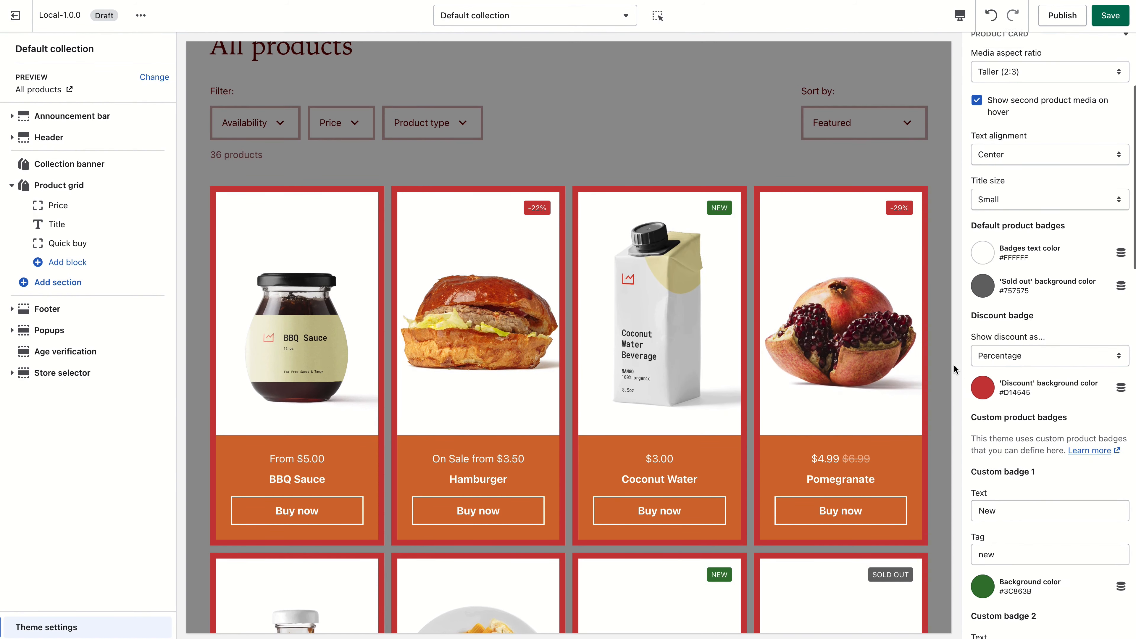
pyautogui.scroll(-5, 738, 316)
pyautogui.scroll(2, 760, 380)
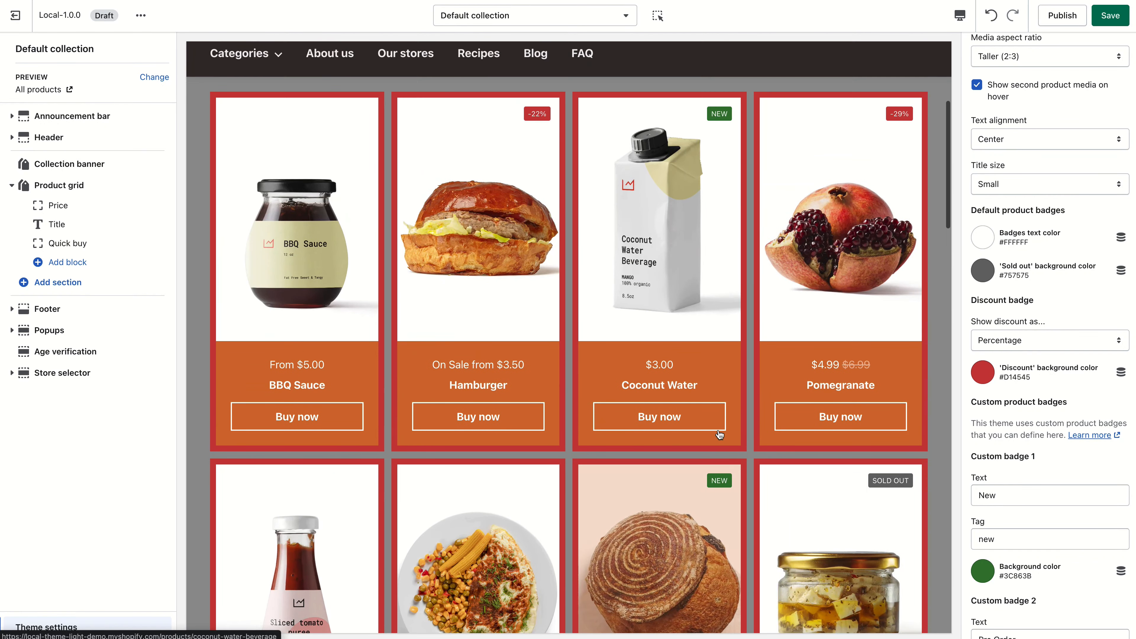
pyautogui.scroll(-1, 985, 386)
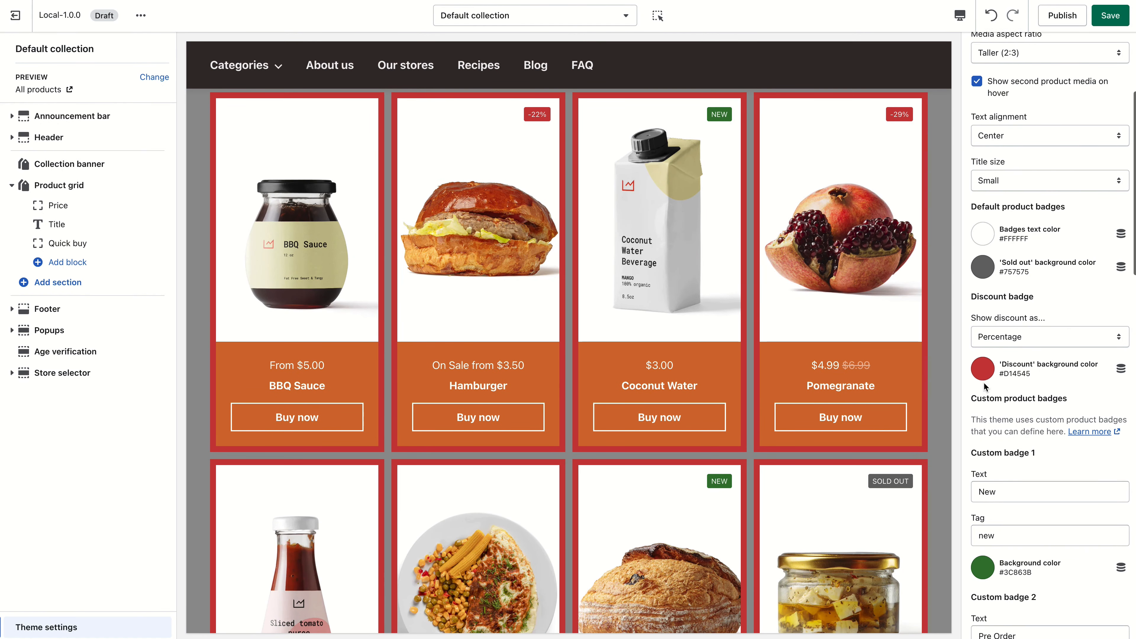
pyautogui.scroll(-2, 986, 398)
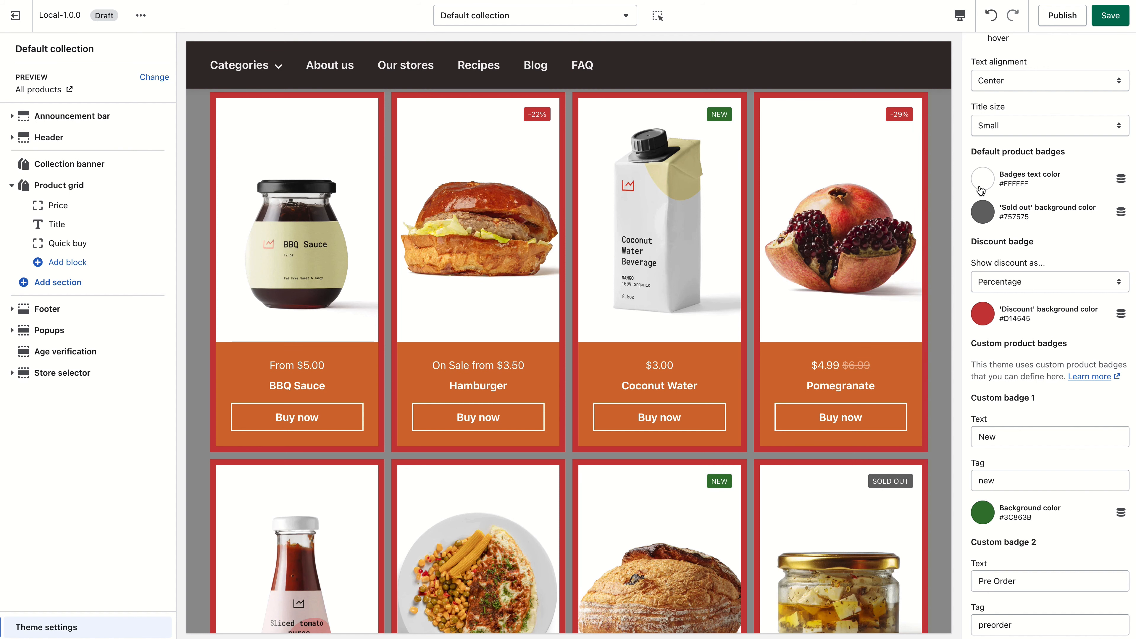
pyautogui.scroll(-3, 870, 250)
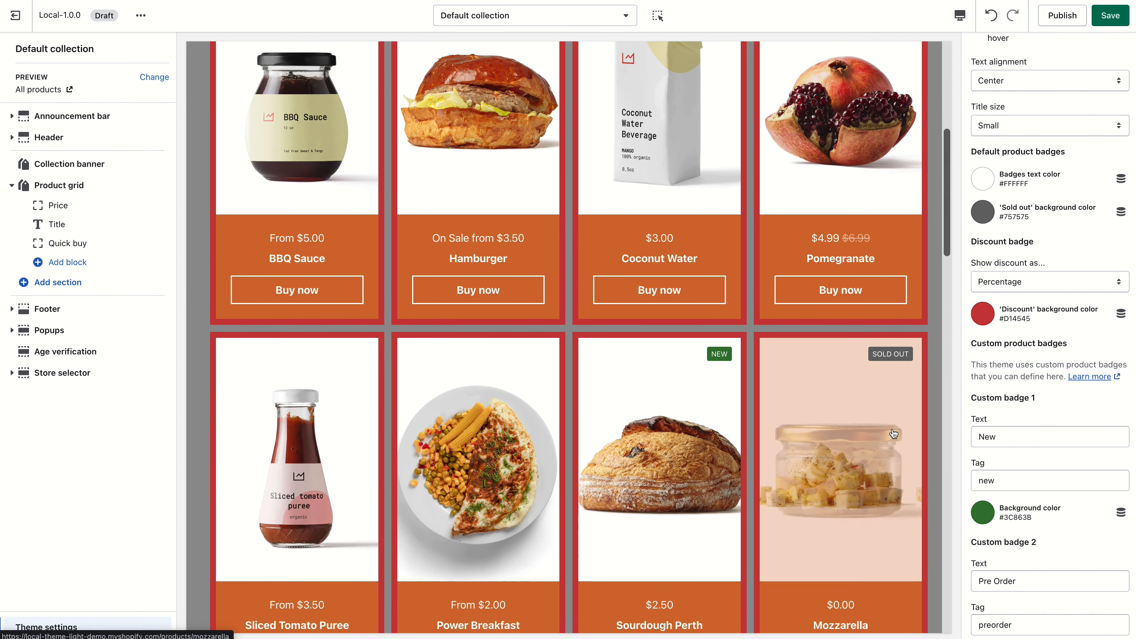
pyautogui.scroll(3, 863, 349)
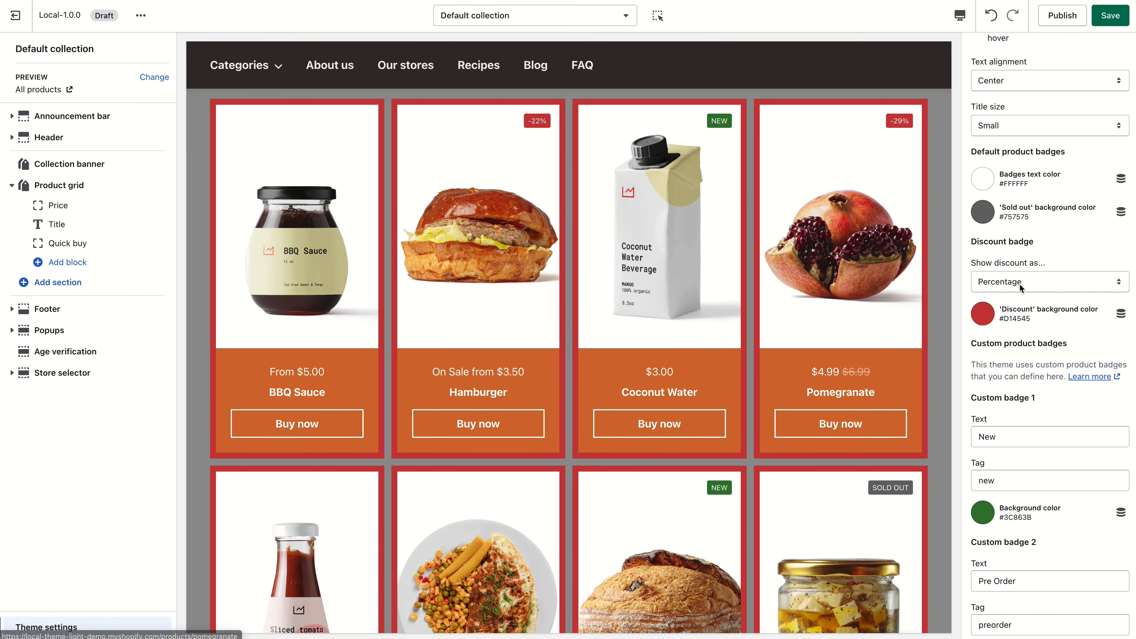
pyautogui.click(1019, 274)
pyautogui.click(1019, 270)
pyautogui.click(982, 313)
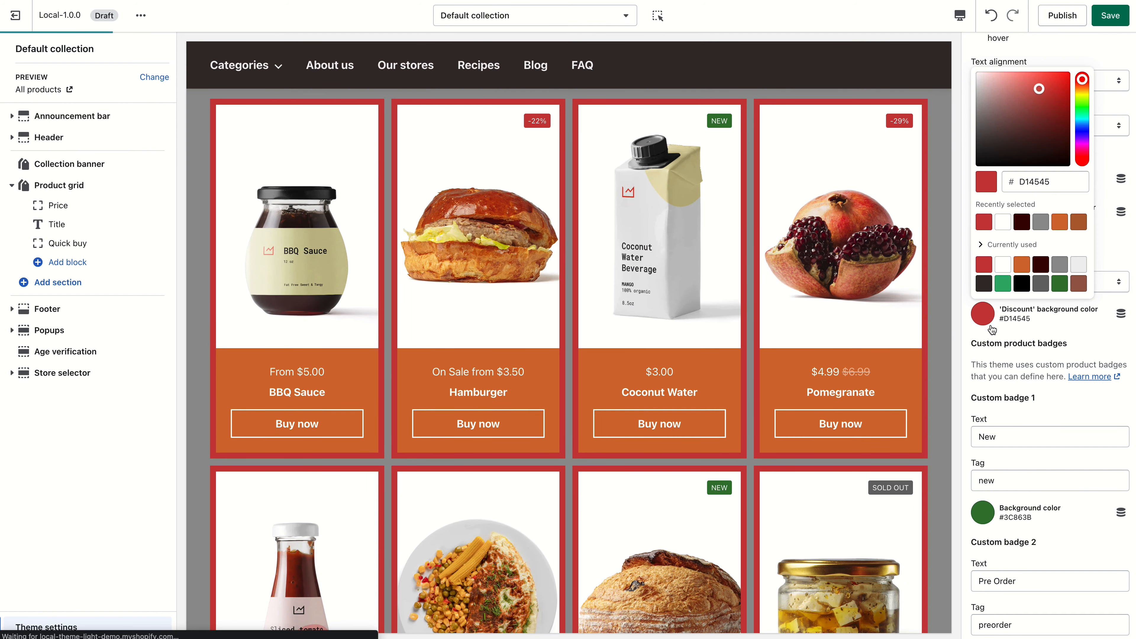
pyautogui.click(1003, 283)
pyautogui.click(1029, 344)
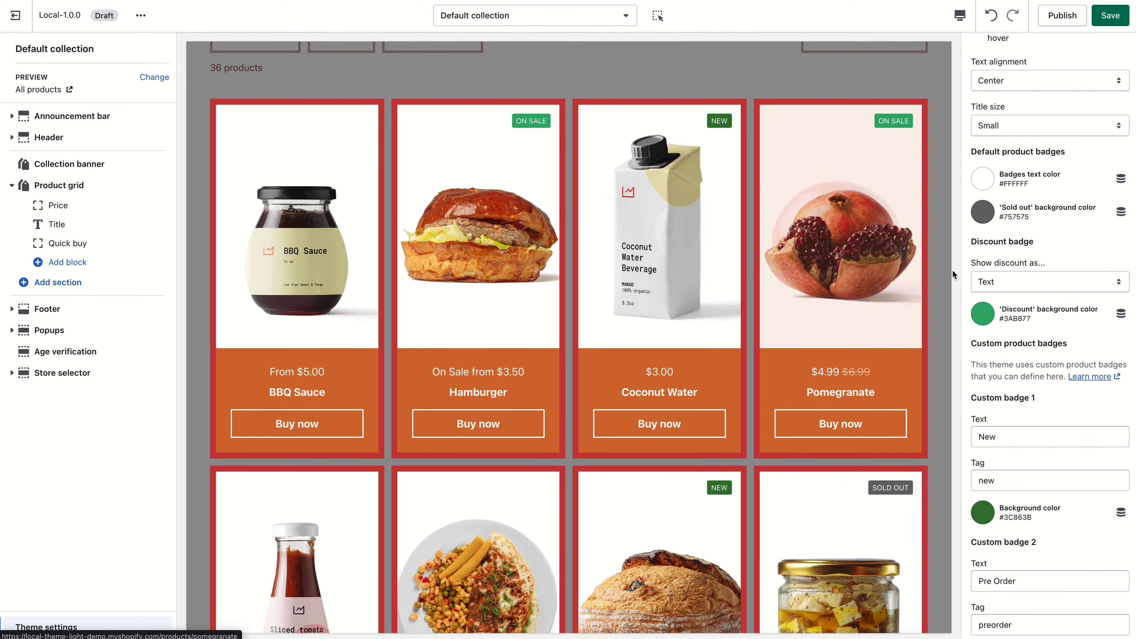
# Examine the badges in the product grid preview and the text, tag and color settings of the three custom badges.
pyautogui.scroll(-4, 943, 208)
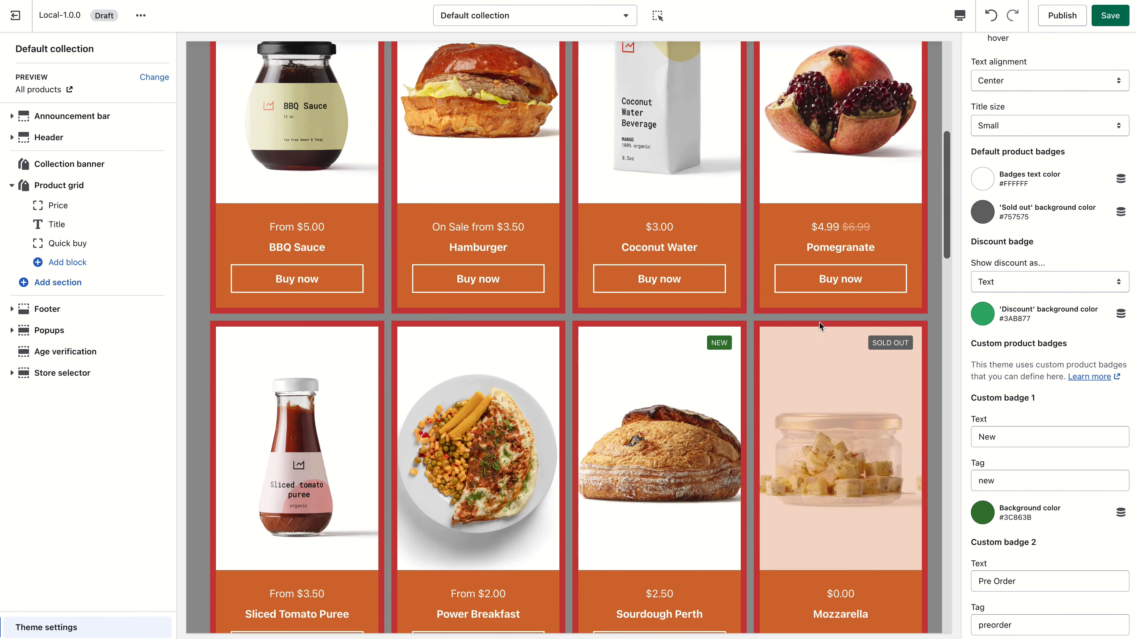
pyautogui.scroll(8, 827, 323)
pyautogui.scroll(-1, 834, 322)
pyautogui.scroll(-3, 834, 323)
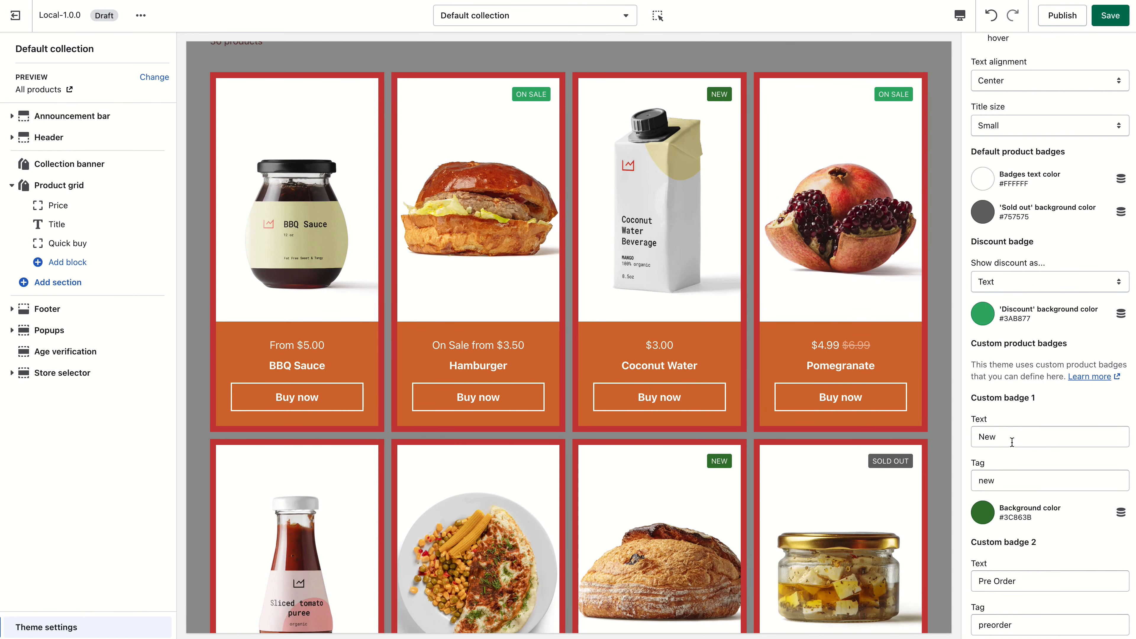
pyautogui.scroll(-2, 1006, 452)
pyautogui.scroll(-3, 1030, 401)
pyautogui.moveTo(972, 227); pyautogui.dragTo(1050, 227)
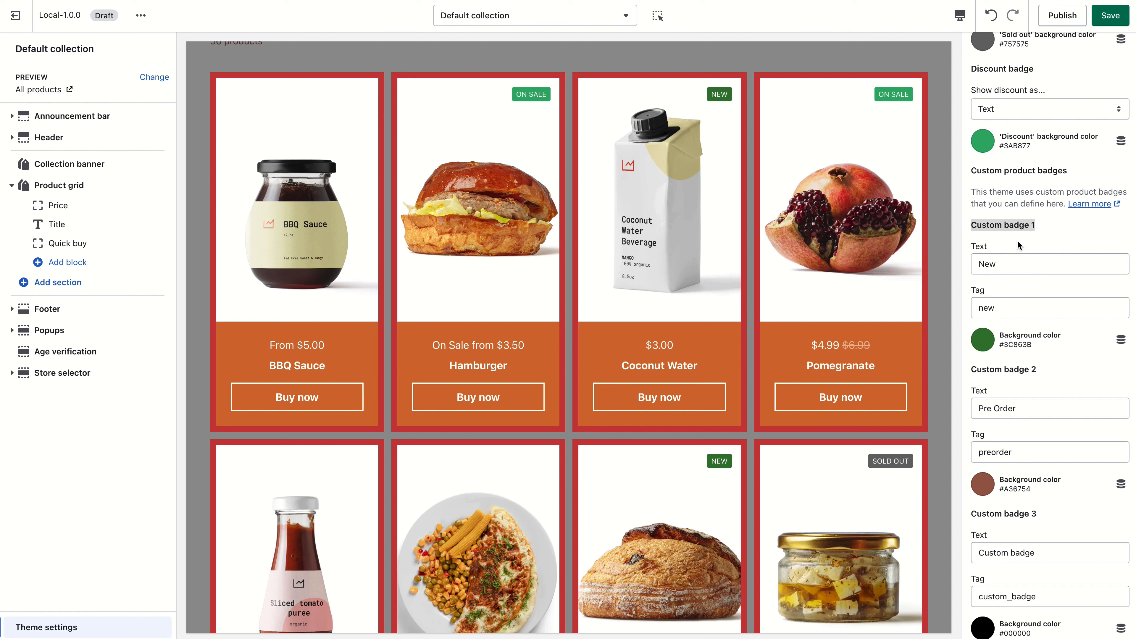
pyautogui.scroll(-2, 985, 292)
pyautogui.scroll(1, 989, 290)
pyautogui.scroll(-1, 1008, 307)
pyautogui.scroll(2, 1007, 303)
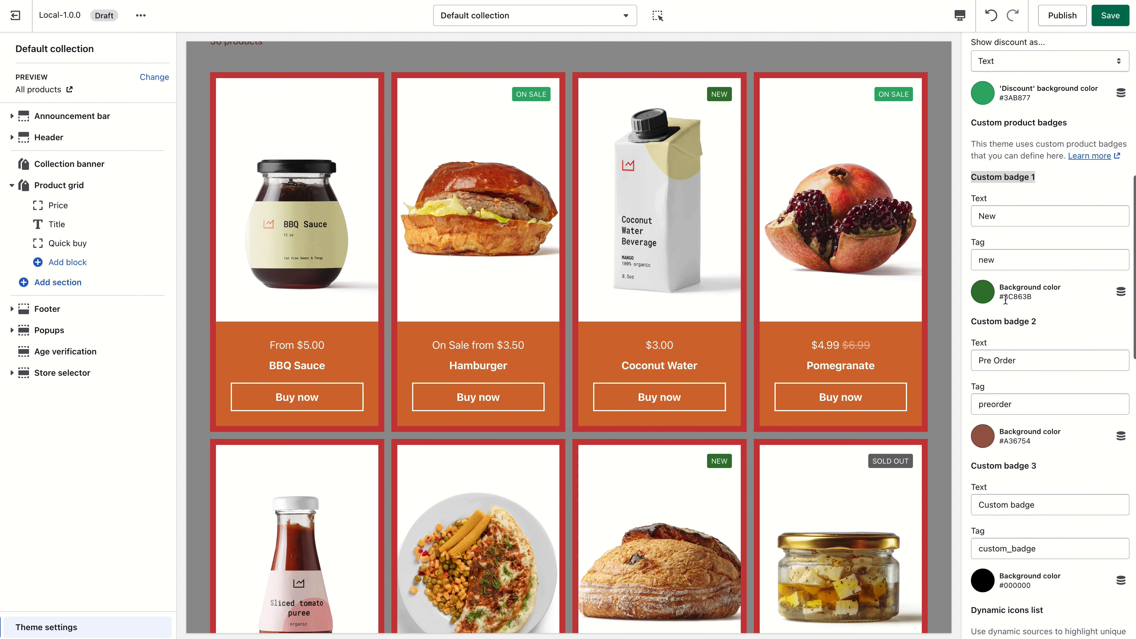
# Set the background color of custom badge 1 to the red #D14545.
pyautogui.doubleClick(988, 254)
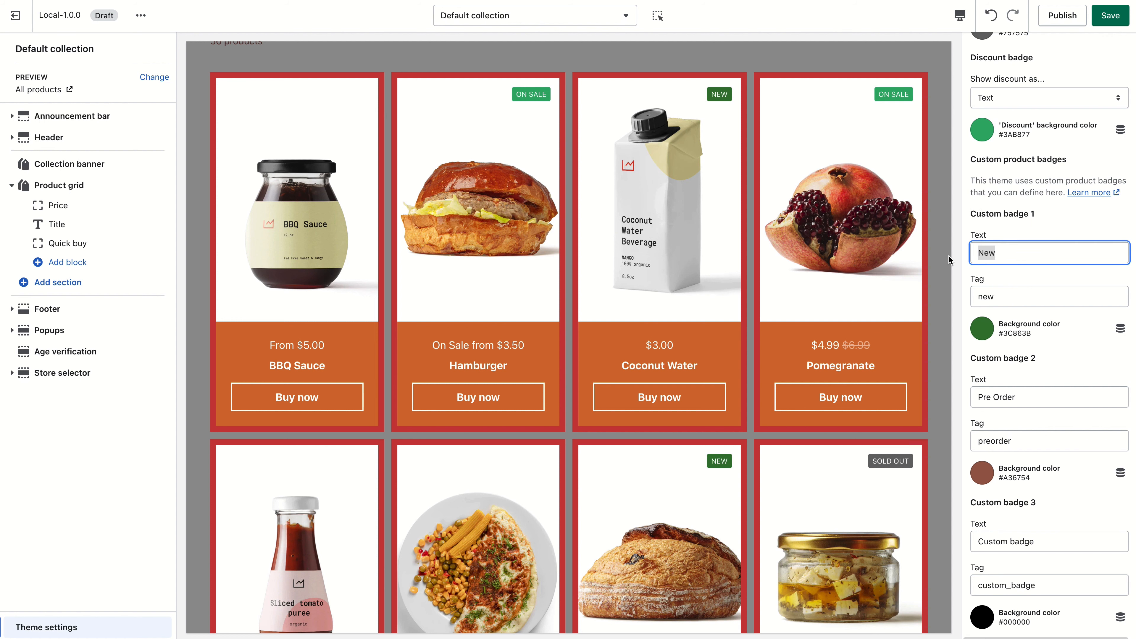
pyautogui.click(1009, 295)
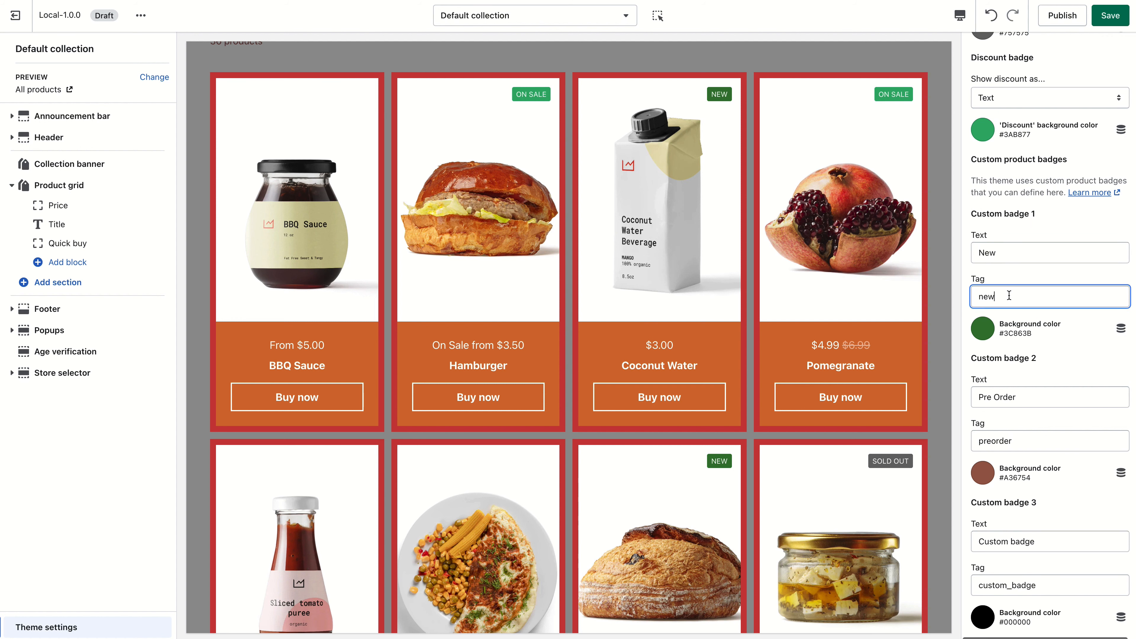
pyautogui.click(984, 328)
pyautogui.click(1002, 278)
pyautogui.click(1057, 363)
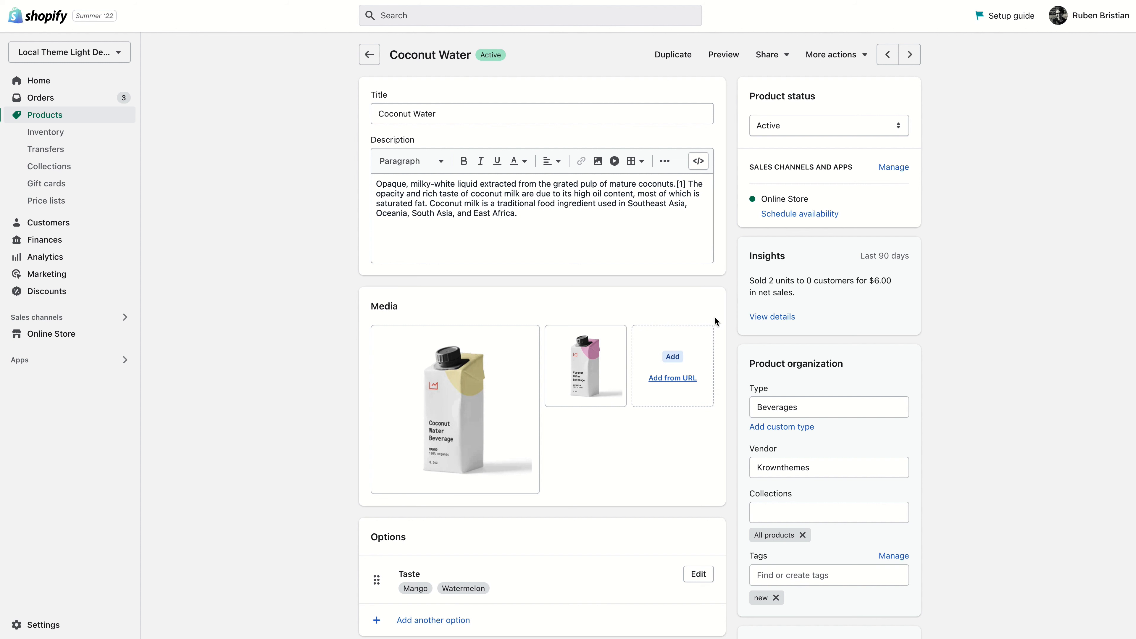
# Switch to the Coconut Water product's admin page and examine its assigned tags.
pyautogui.scroll(-2, 765, 484)
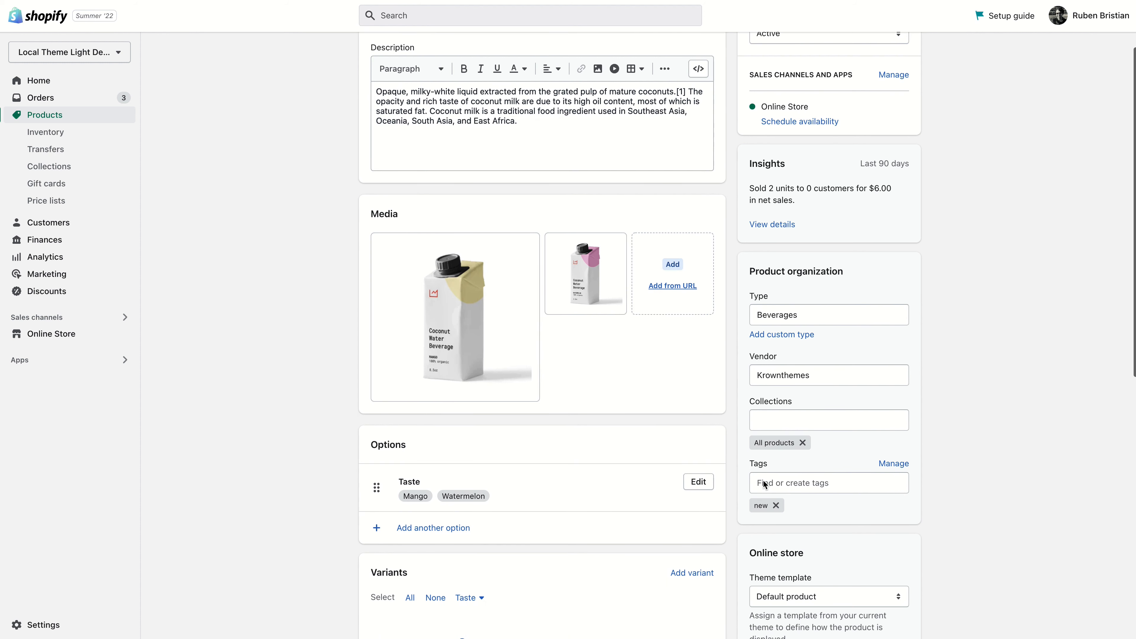
pyautogui.click(795, 484)
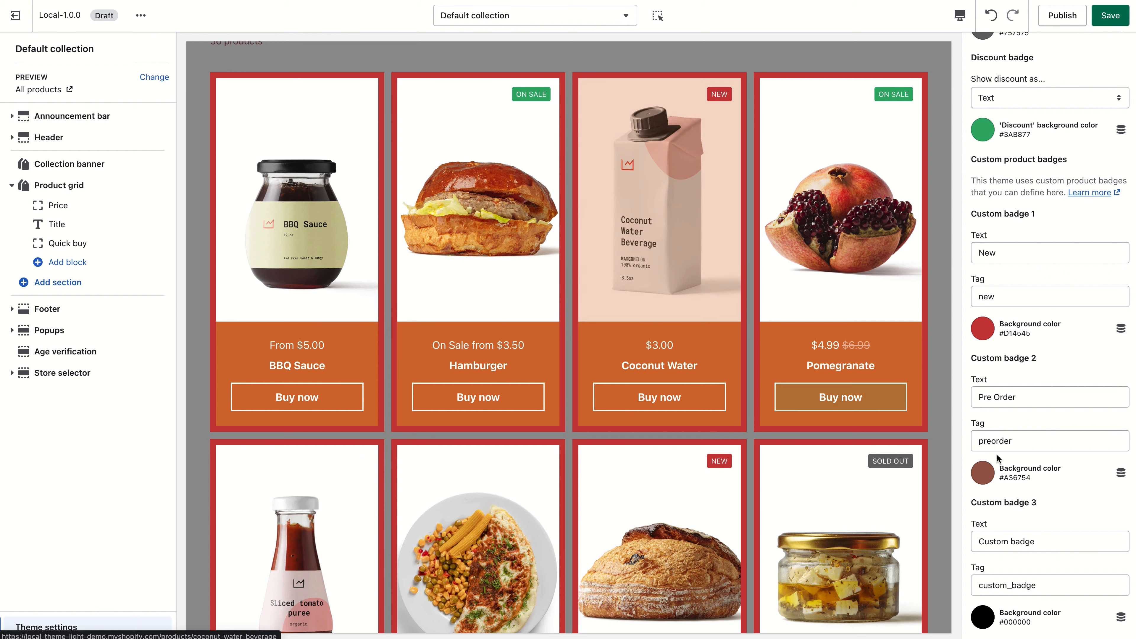
# Back in the theme editor, set custom badge 3's tag to "fresh" and its text to "Fresh Food".
pyautogui.scroll(-1, 1017, 450)
pyautogui.click(1058, 535)
pyautogui.doubleClick(1068, 535)
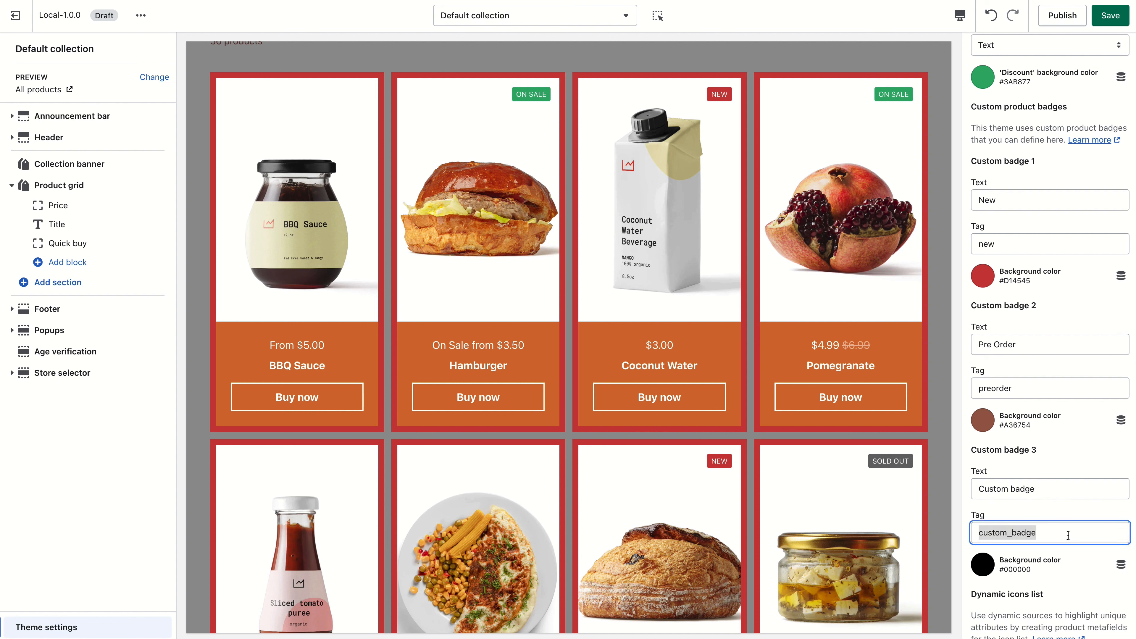
pyautogui.write('fresh')
pyautogui.click(1035, 485)
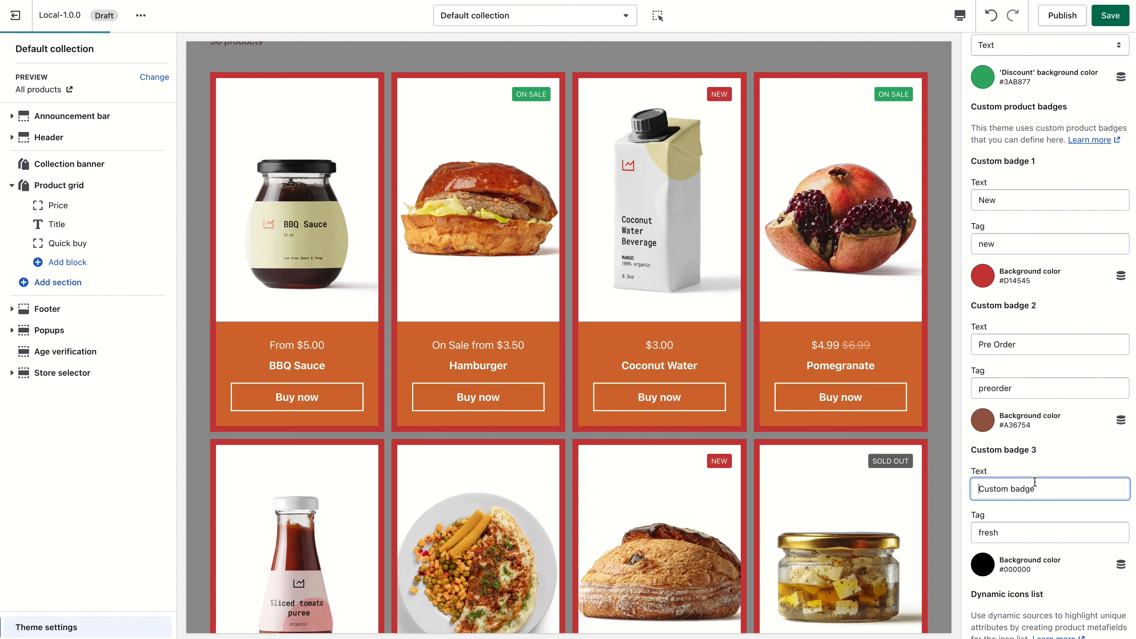
pyautogui.press('super+a')
pyautogui.write('Fresh')
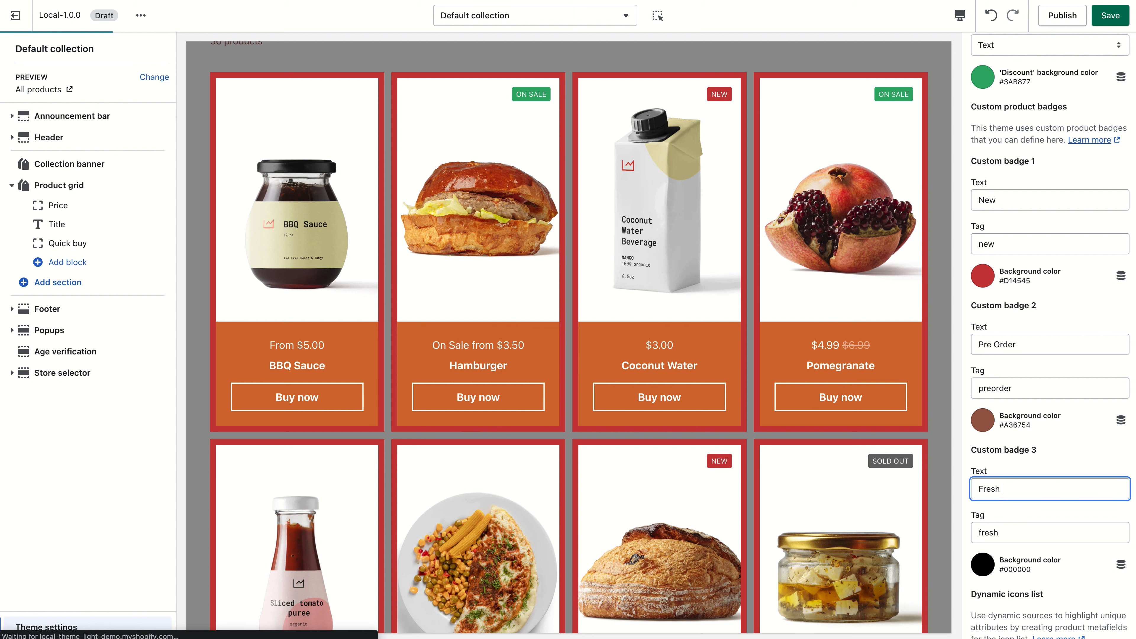
pyautogui.write(' Food')
# Set custom badge 3's background color to bright green #6EFF00 and save the theme changes.
pyautogui.scroll(-2, 1006, 502)
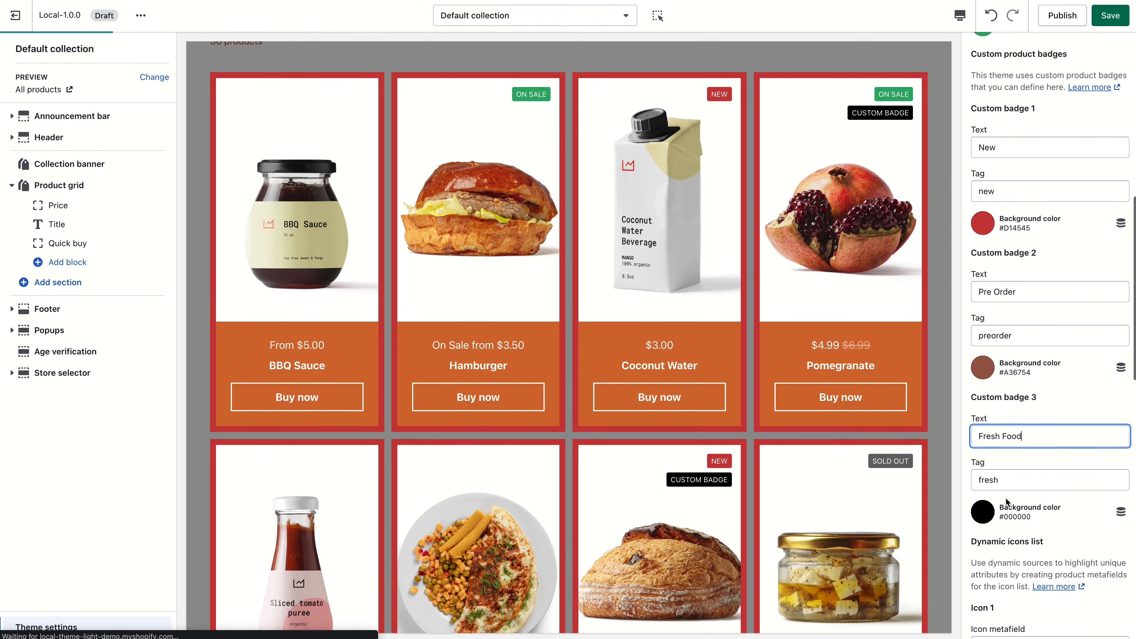
pyautogui.click(1006, 501)
pyautogui.click(1085, 299)
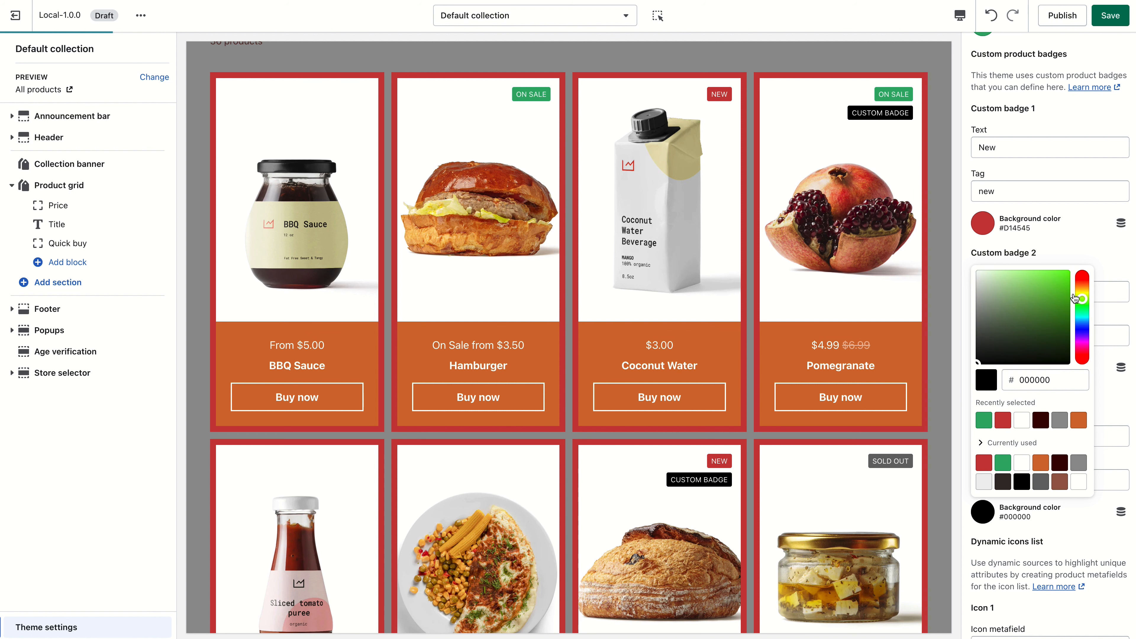
pyautogui.moveTo(1062, 283); pyautogui.dragTo(1090, 264)
pyautogui.click(1112, 398)
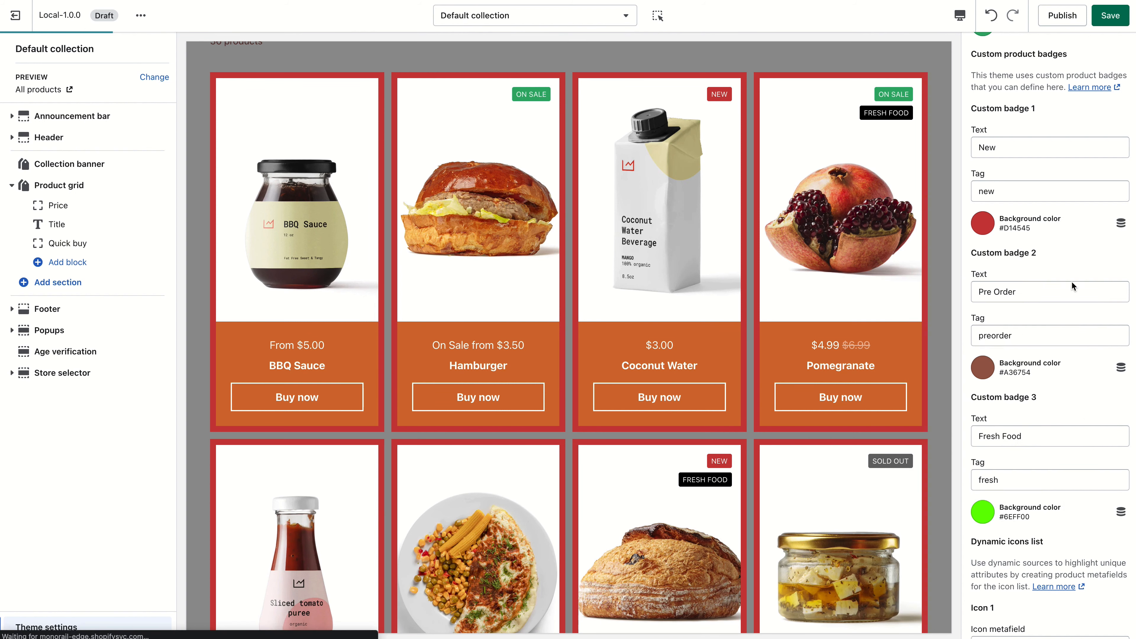
pyautogui.hotkey('ctrl', 's')
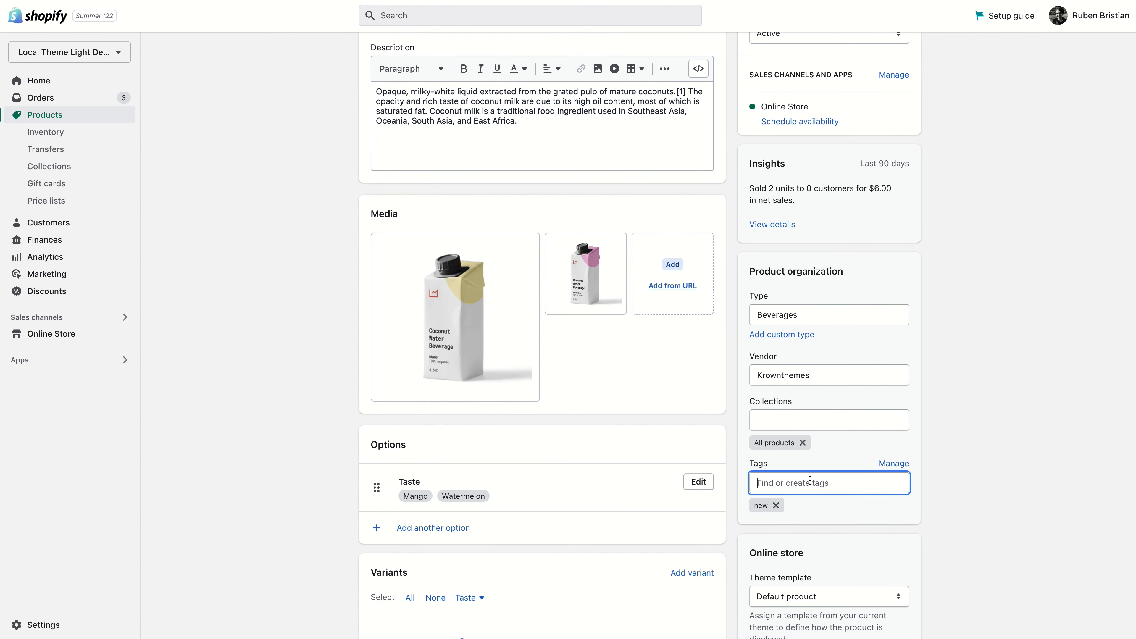
# Add the tag "fresh" to the Coconut Water product in the admin and save the product.
pyautogui.write('fresh')
pyautogui.click(800, 512)
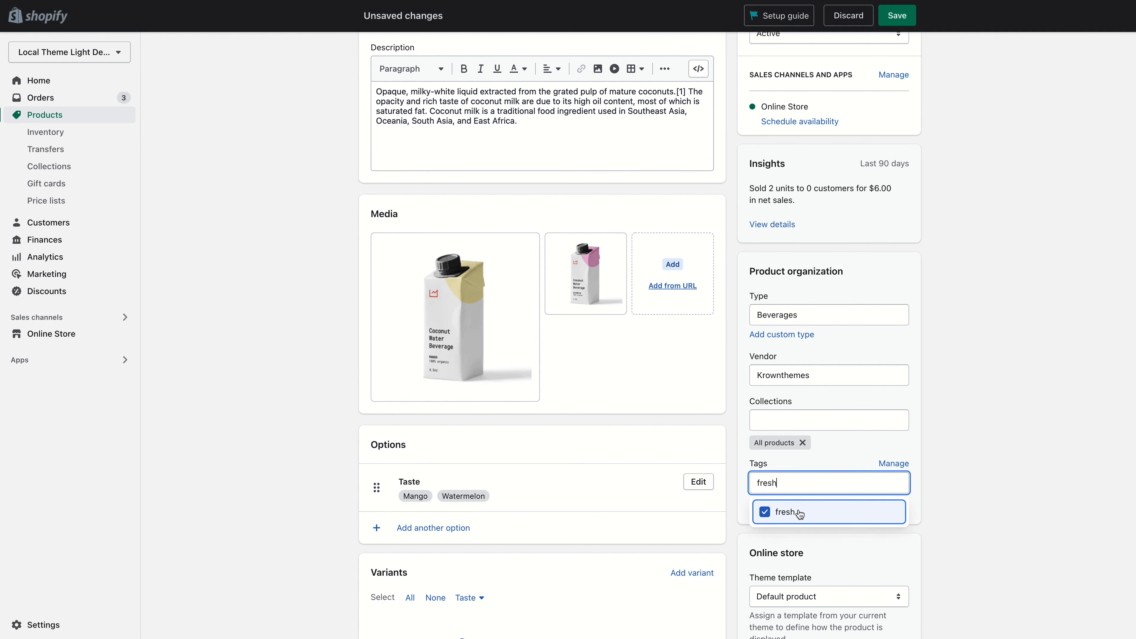
pyautogui.hotkey('ctrl', 's')
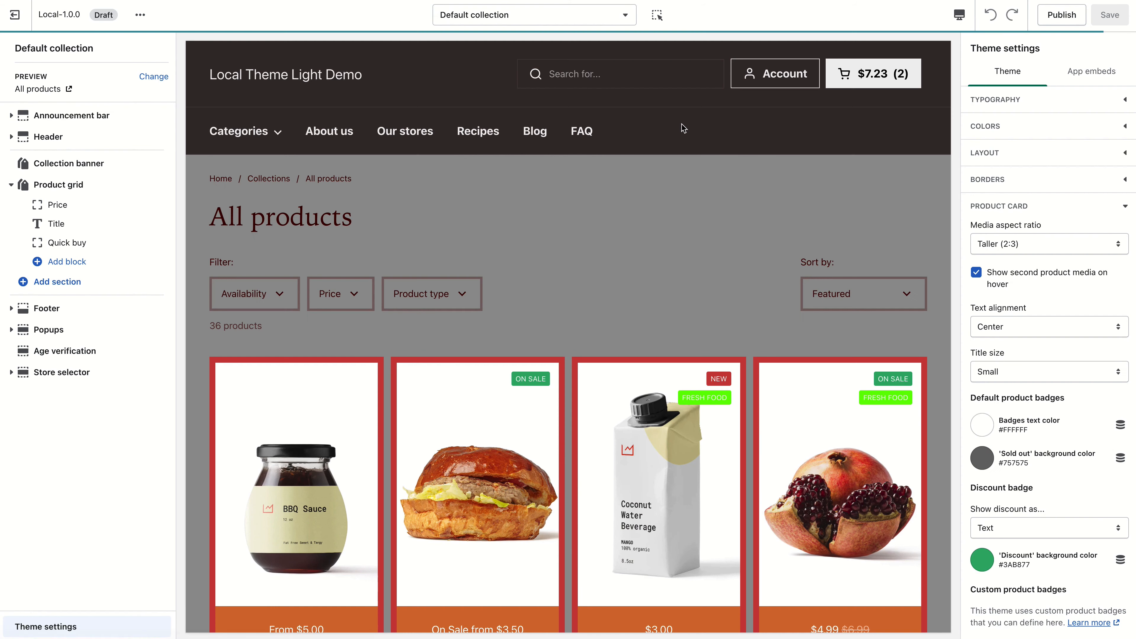
# Return to the theme editor and examine the New and Fresh Food badges across the product grid preview.
pyautogui.scroll(-2, 744, 320)
pyautogui.scroll(-5, 743, 321)
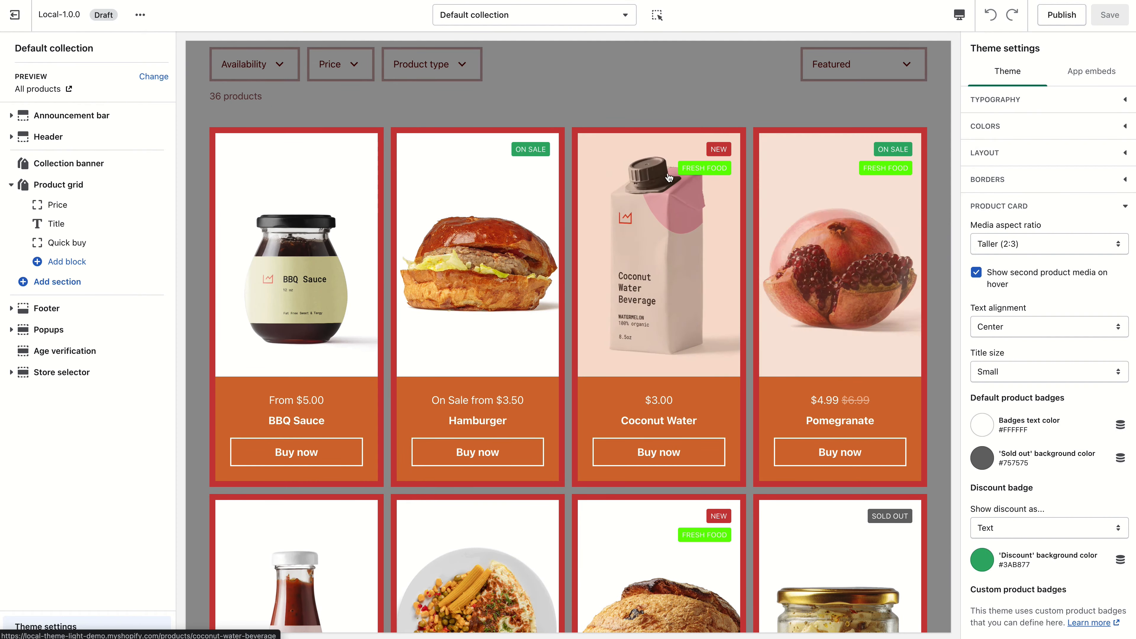
pyautogui.scroll(-4, 691, 358)
pyautogui.scroll(-6, 691, 385)
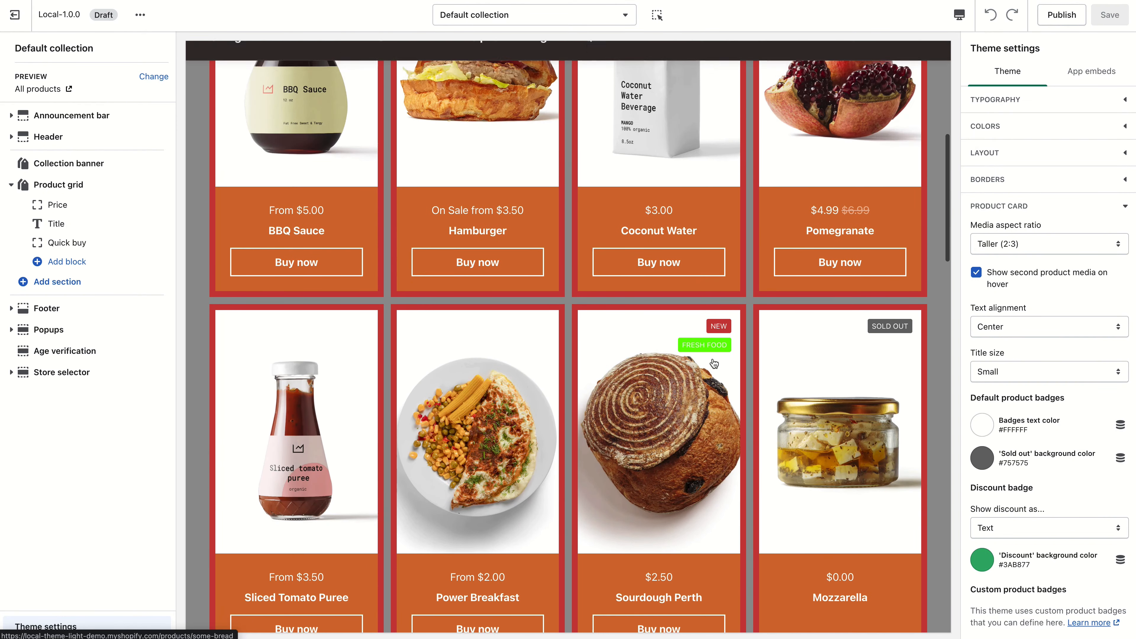
pyautogui.scroll(10, 708, 355)
# Examine the dynamic icons list settings, especially the icon and label metafields of Icon 1.
pyautogui.scroll(-10, 1028, 466)
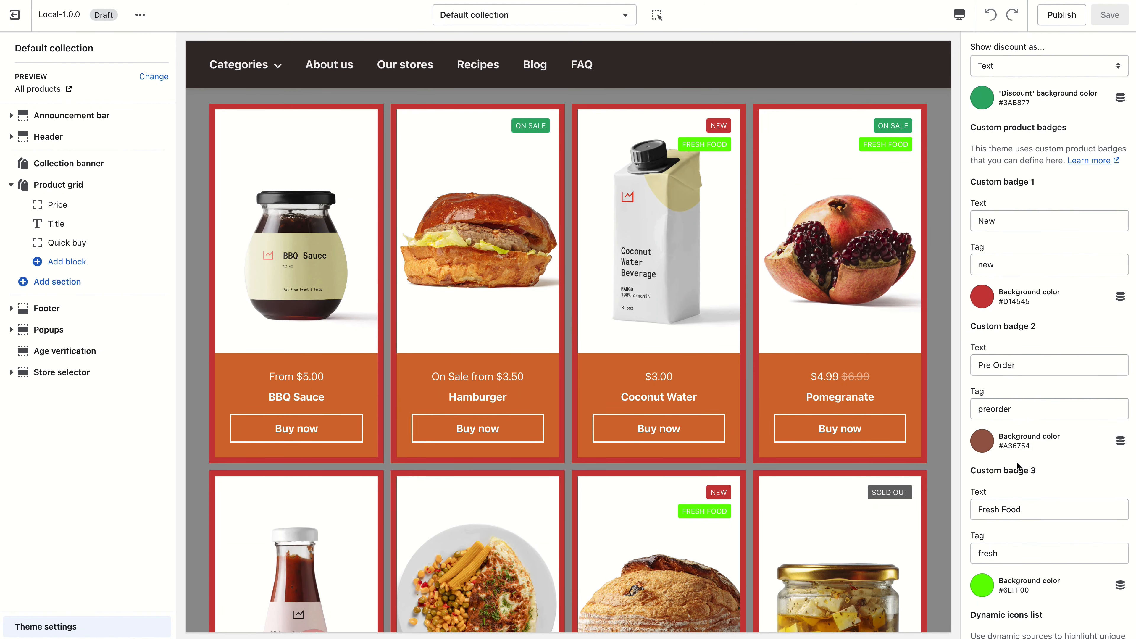
pyautogui.scroll(-7, 1018, 468)
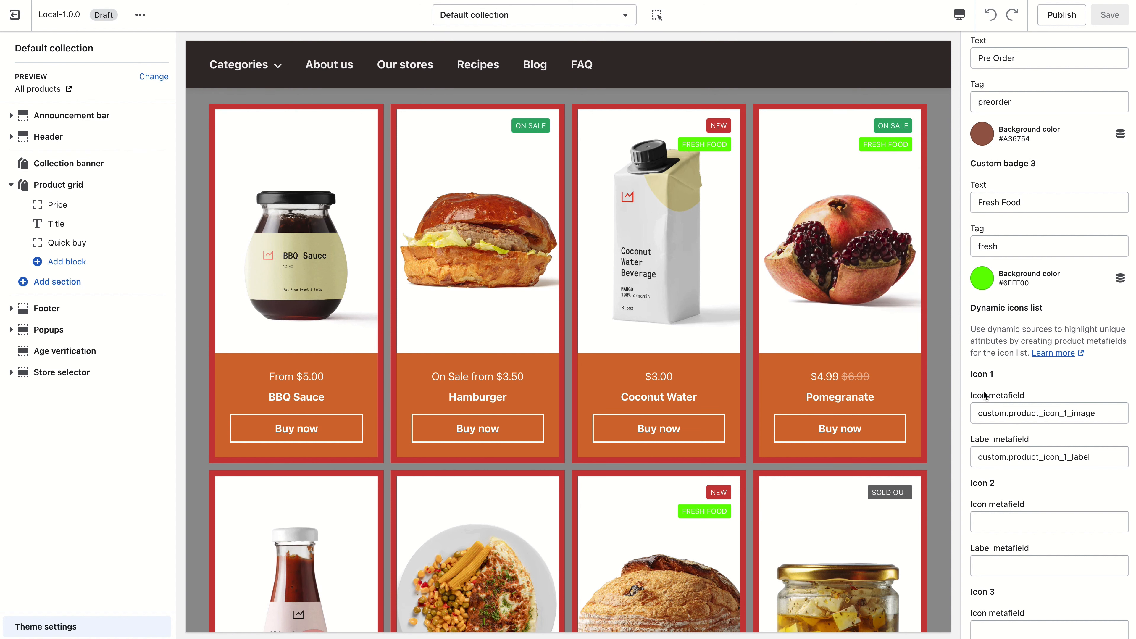
pyautogui.scroll(-3, 989, 372)
pyautogui.moveTo(979, 354); pyautogui.dragTo(1095, 354)
pyautogui.moveTo(1099, 397); pyautogui.dragTo(941, 403)
pyautogui.moveTo(973, 360); pyautogui.dragTo(1114, 361)
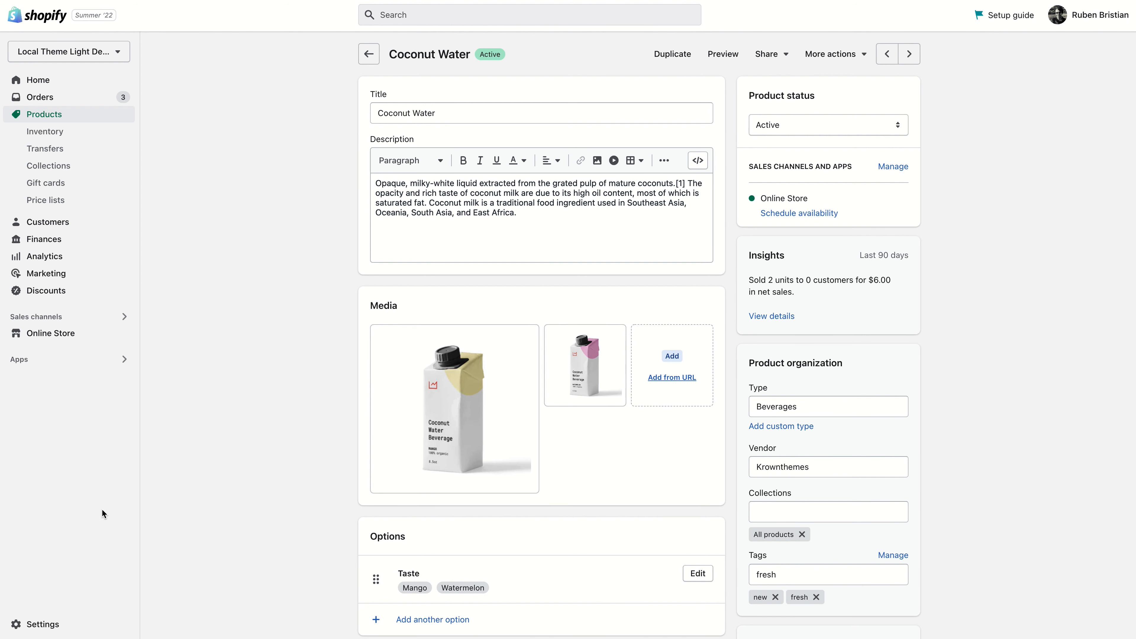
# Switch to the Shopify admin and open the store's Metafields settings.
pyautogui.click(62, 626)
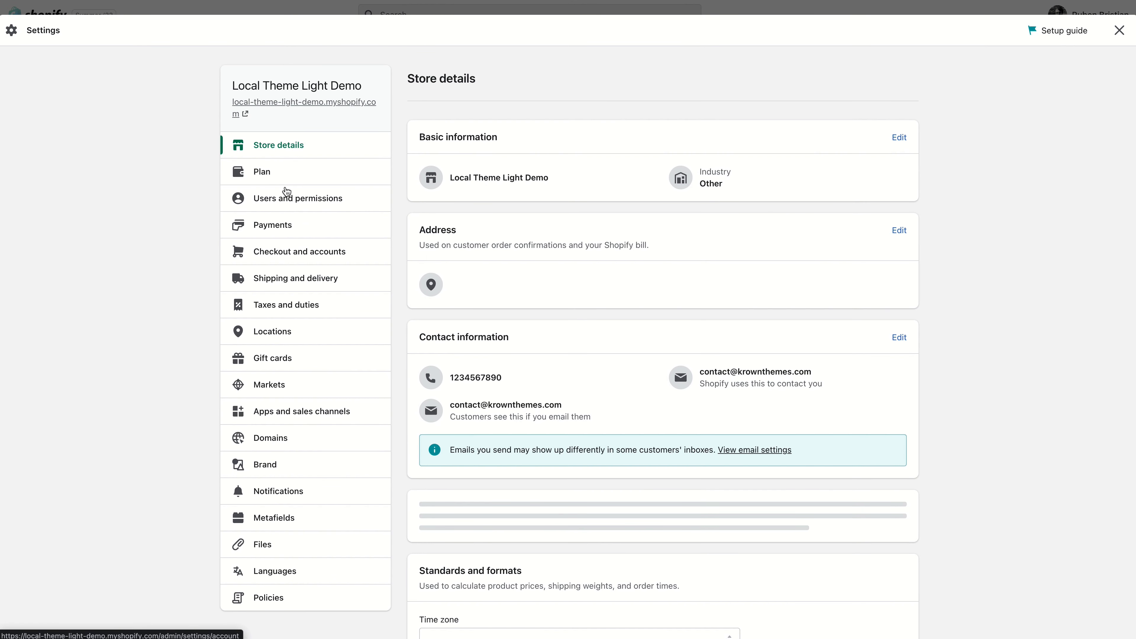
pyautogui.click(284, 519)
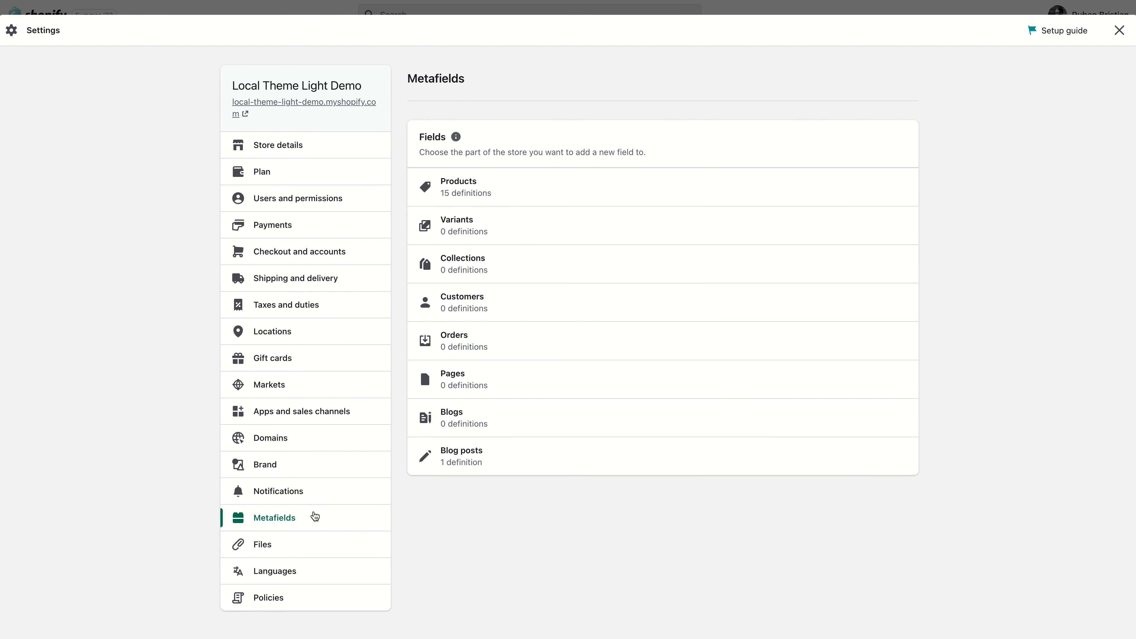
# Open the product metafield definitions and examine the list of product icon and icon label definitions.
pyautogui.click(464, 185)
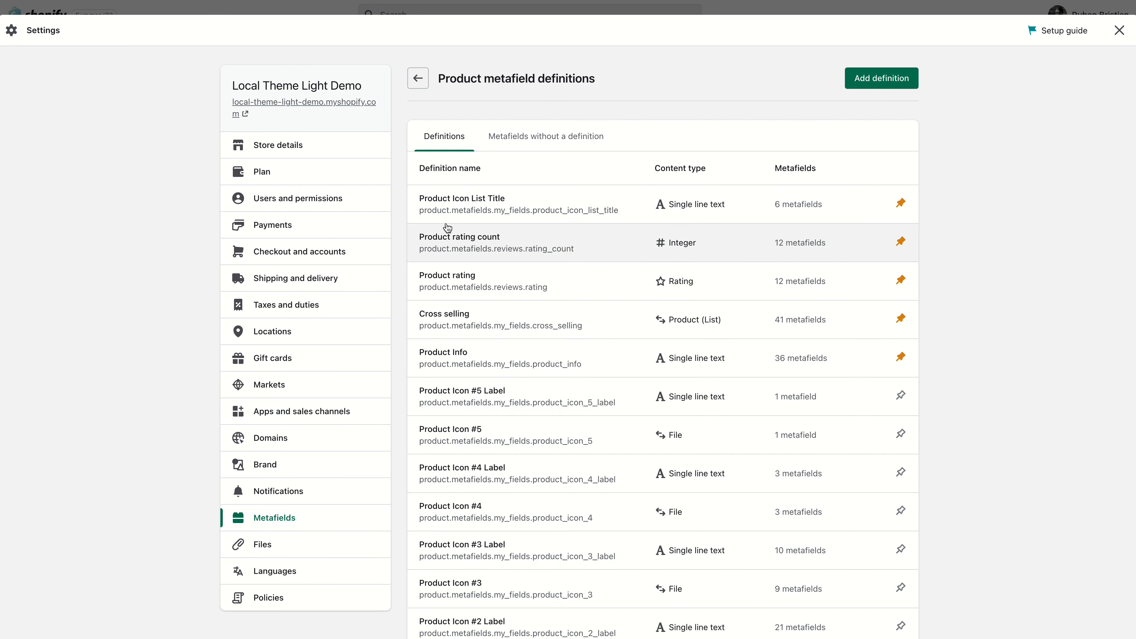
pyautogui.scroll(-4, 497, 355)
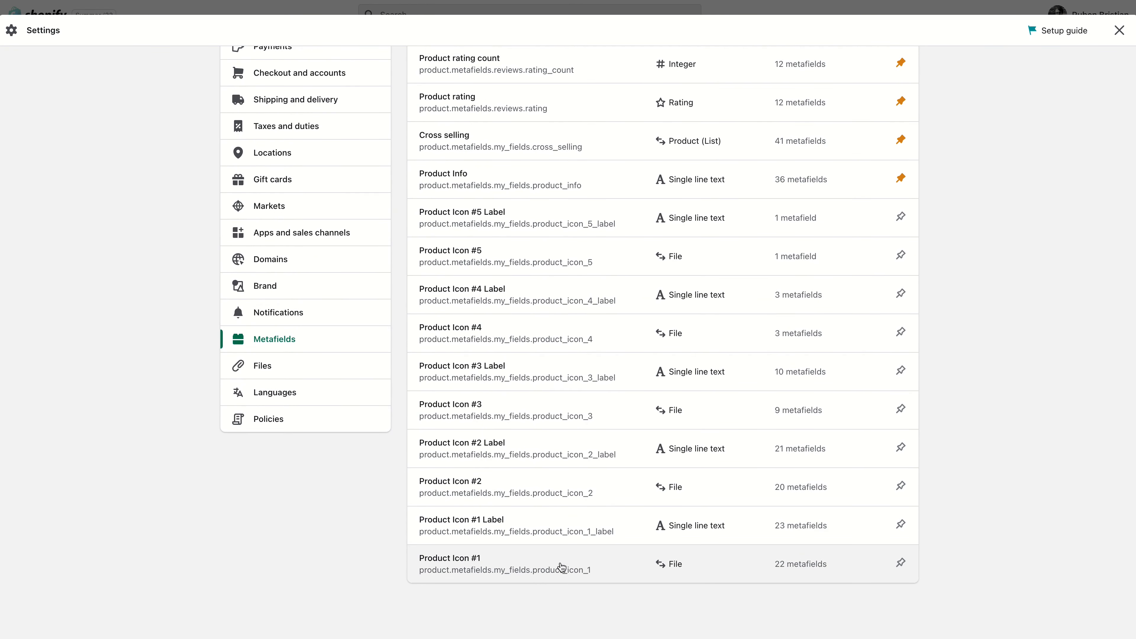
pyautogui.scroll(4, 557, 556)
pyautogui.scroll(1, 521, 376)
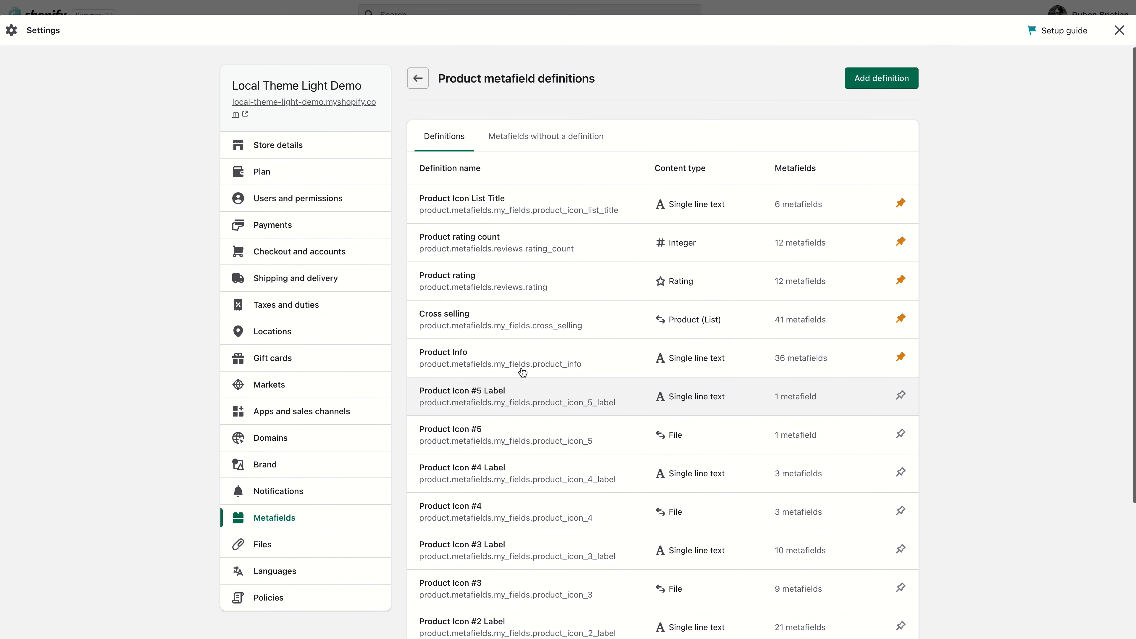
# Start a new product metafield definition and name it "Custom icon 6".
pyautogui.click(871, 83)
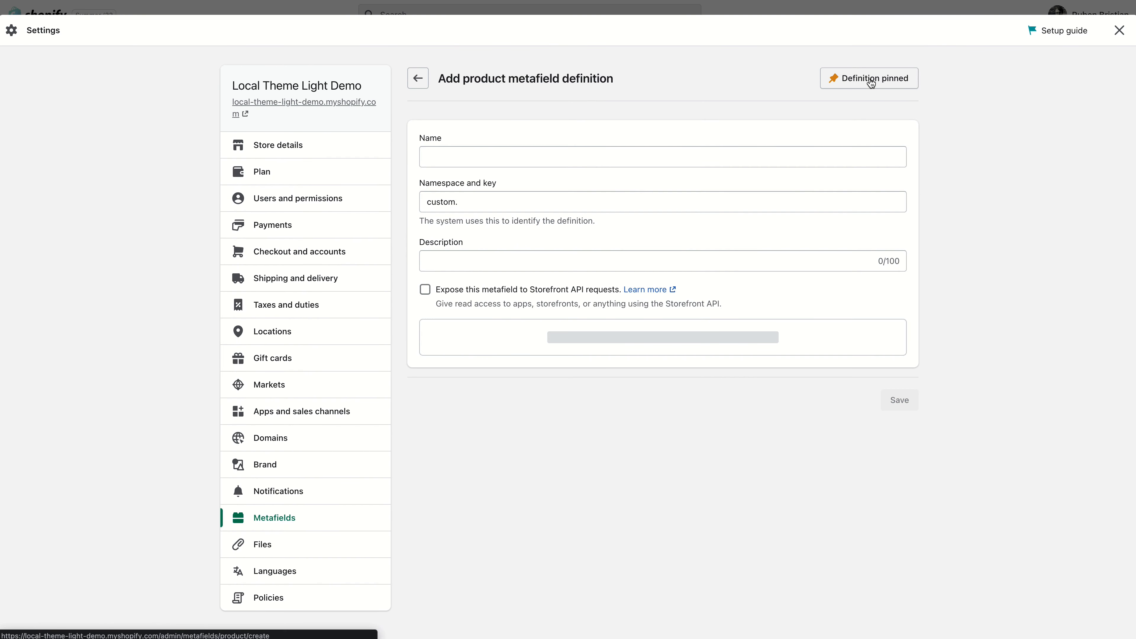
pyautogui.click(553, 152)
pyautogui.click(515, 206)
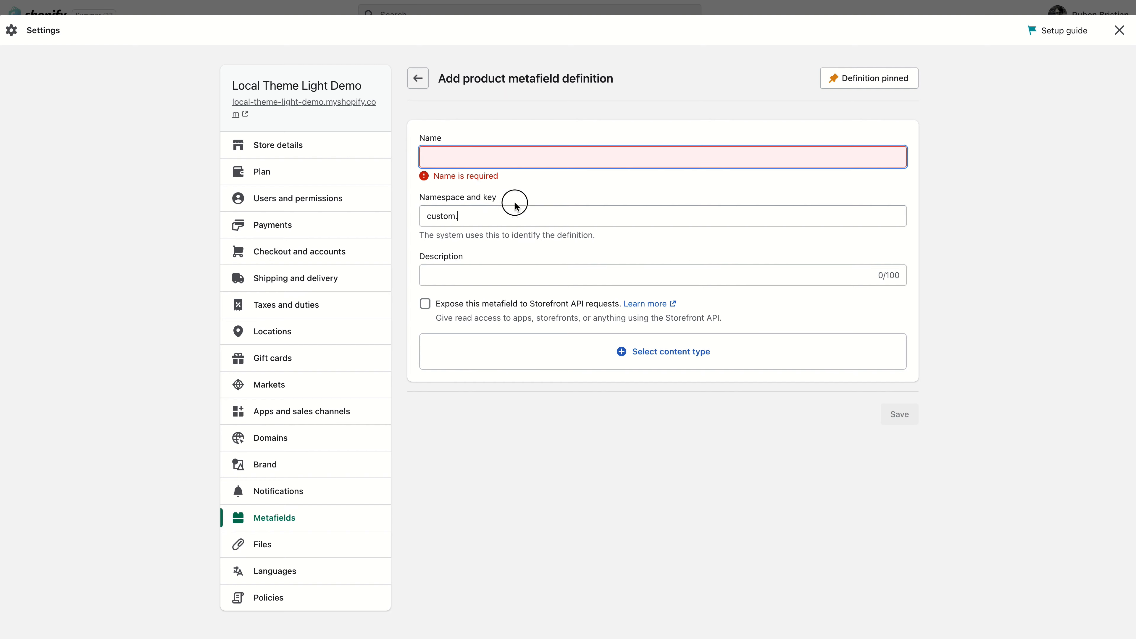
pyautogui.click(549, 158)
pyautogui.write('Custom icon 6')
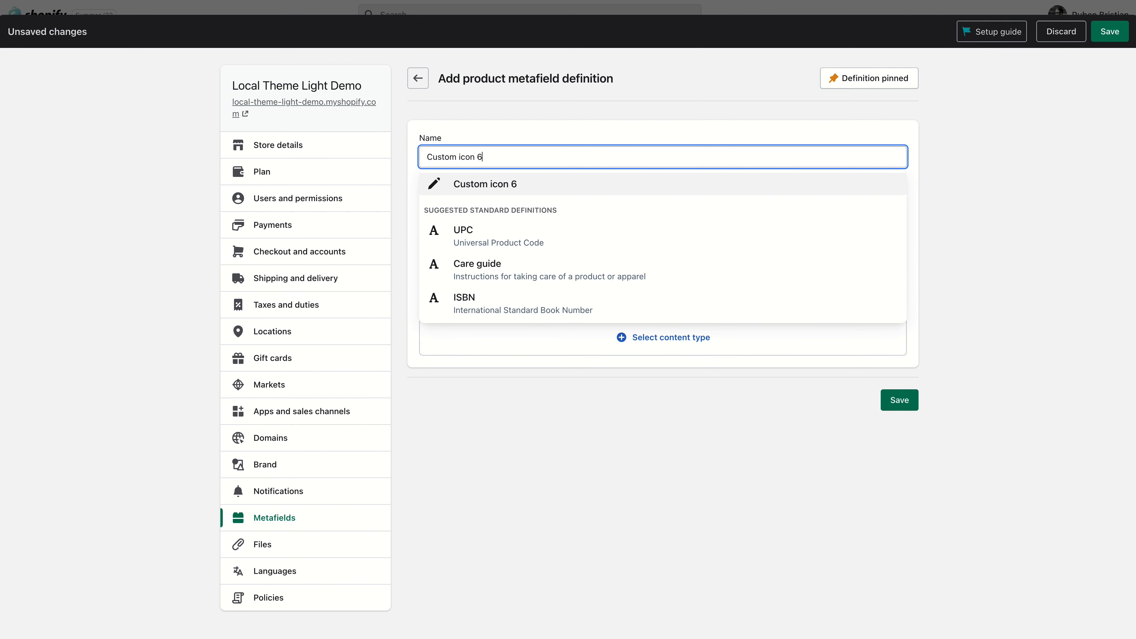
pyautogui.click(920, 196)
# Select the full namespace and key text "custom.custom_icon_6" and open the content type choices for the new definition.
pyautogui.click(548, 206)
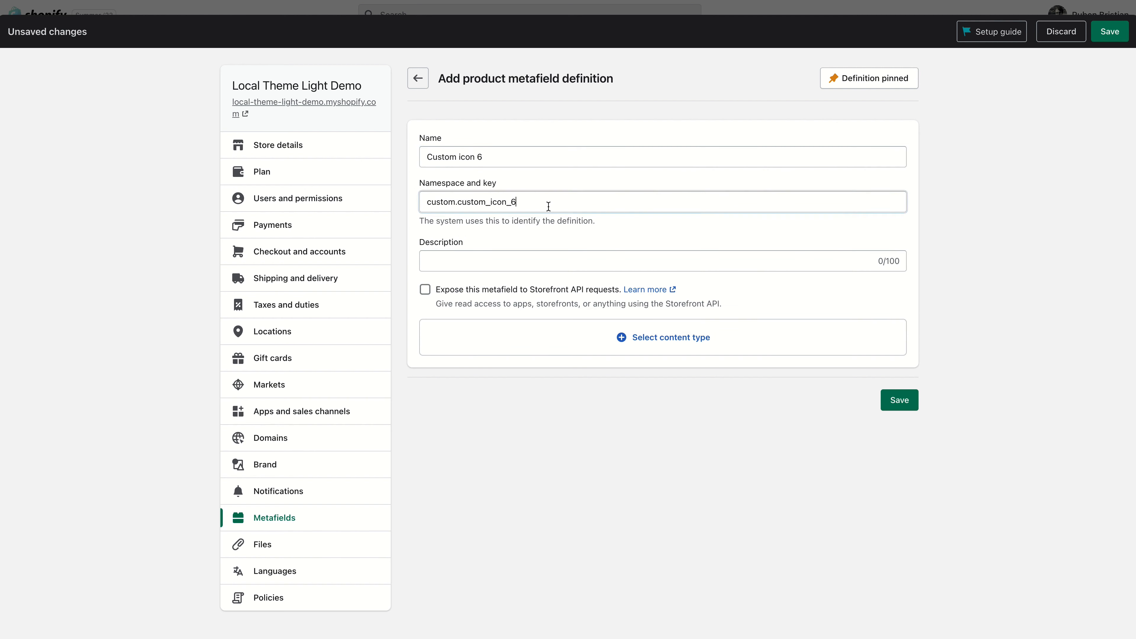
pyautogui.moveTo(430, 203); pyautogui.dragTo(532, 200)
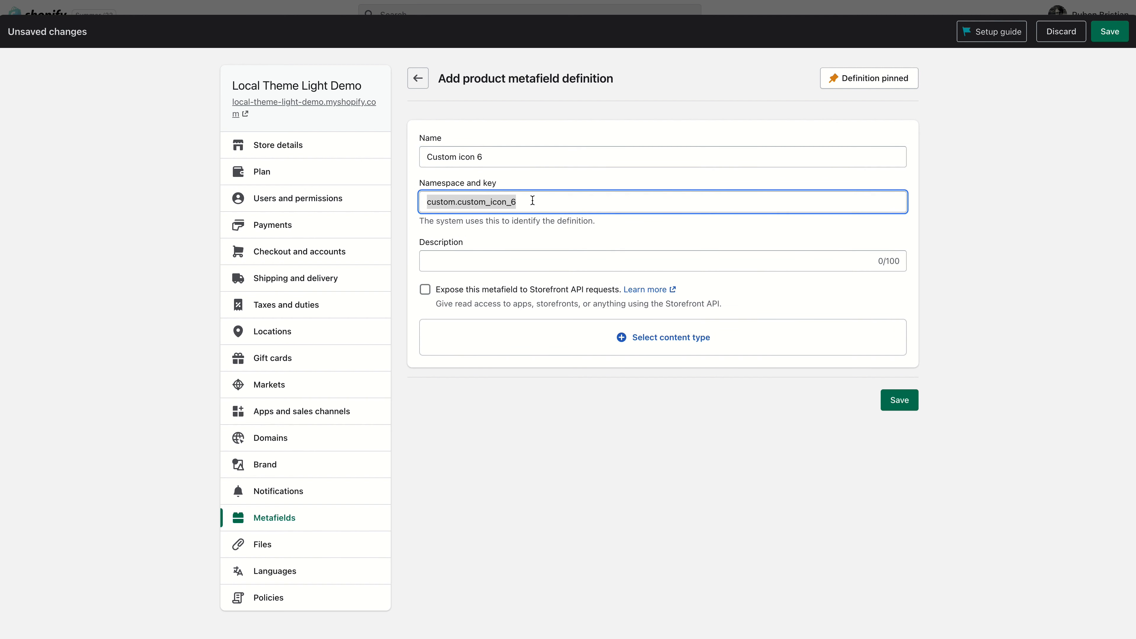
pyautogui.click(593, 326)
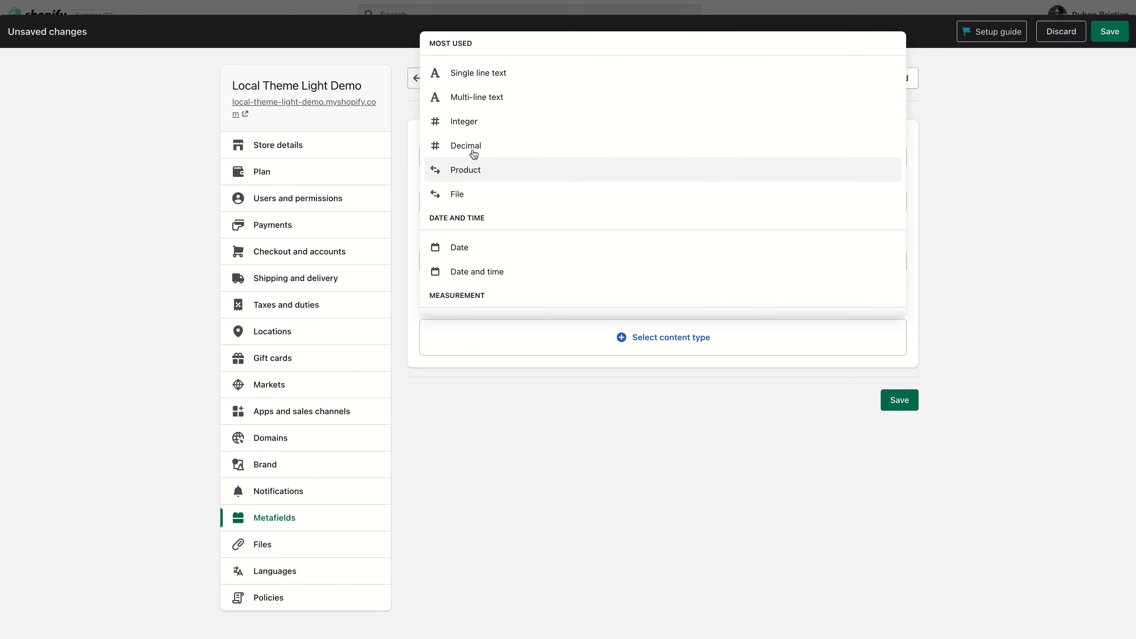